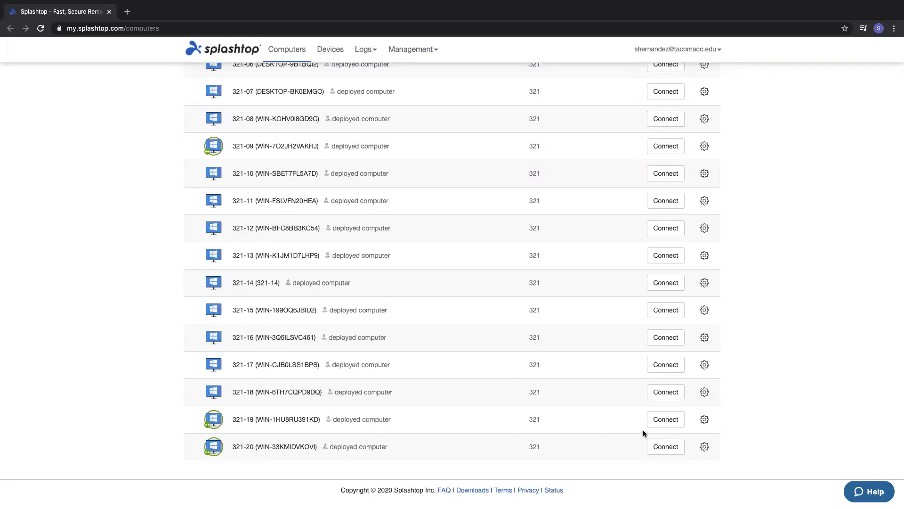
Connect to the deployed computer 321-19 through the Splashtop Business app and expand the remote session to full screen
left_click(666, 422)
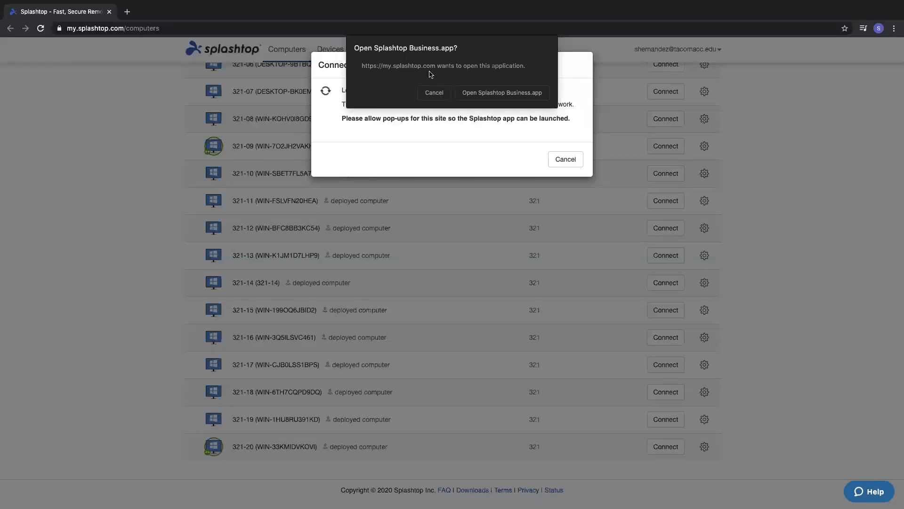
left_click(496, 94)
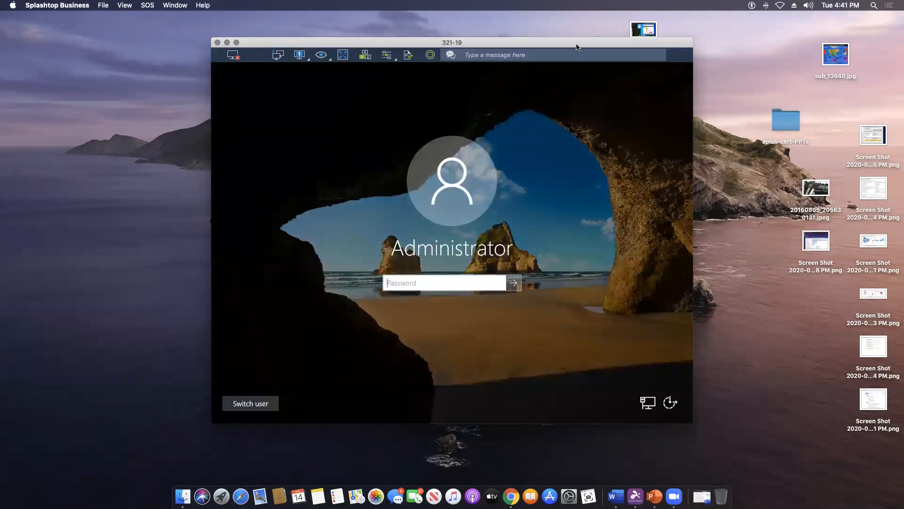
left_click_drag(576, 45, 578, 45)
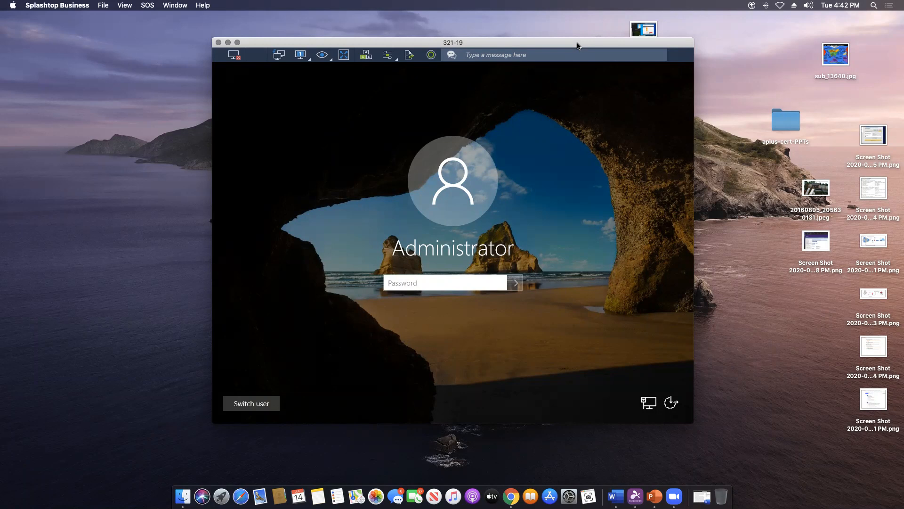
left_click(237, 43)
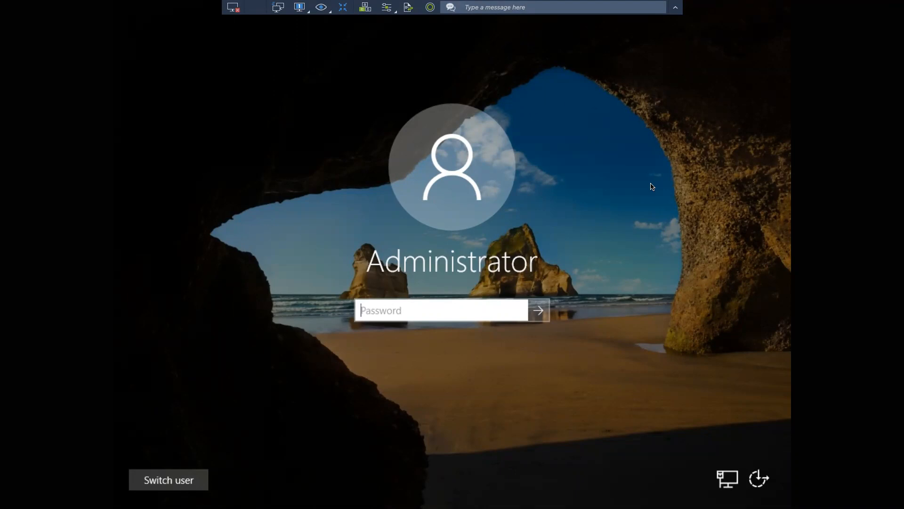
Sign in to the remote server with the Administrator password and dismiss the Windows update notice without installing anything
type("*********")
key("Return")
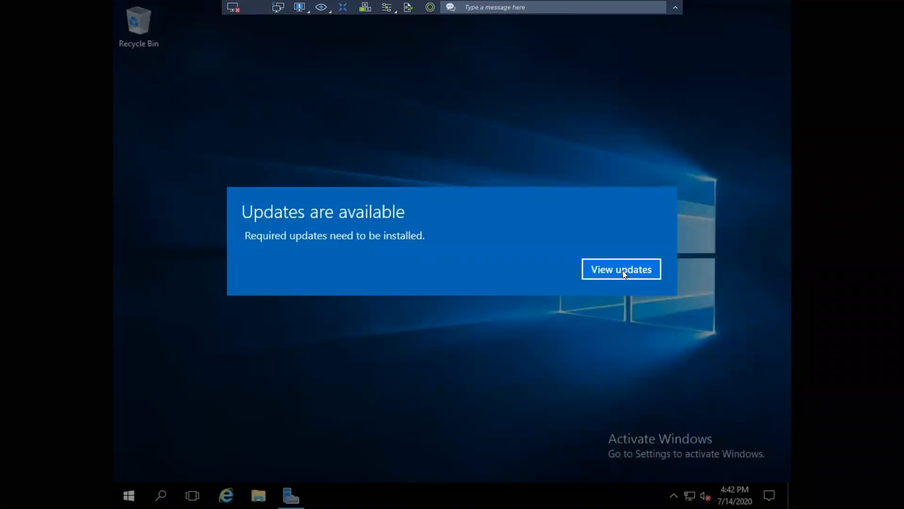
left_click(649, 271)
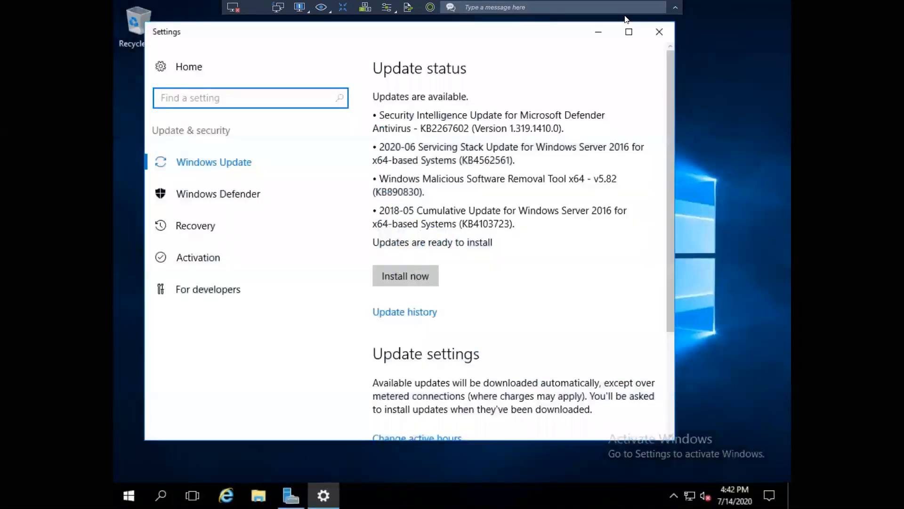
left_click(659, 33)
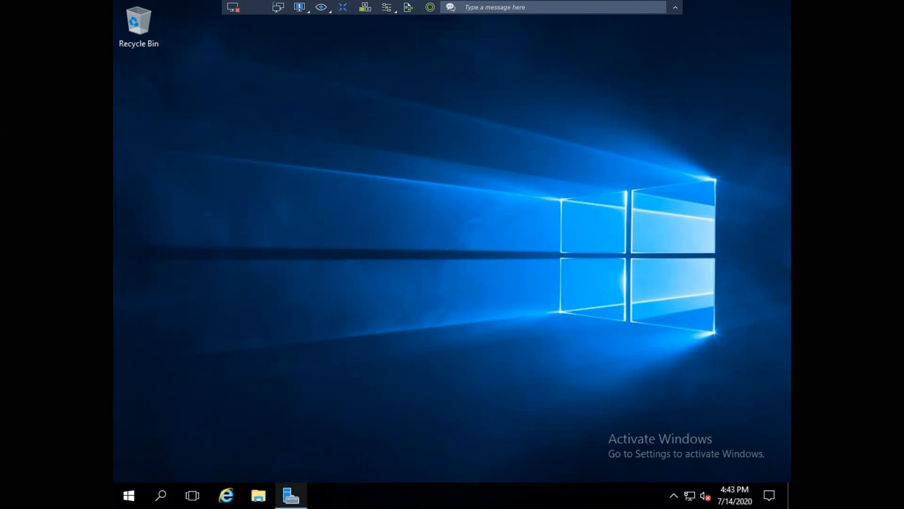
Bring up Server Manager and launch Hyper-V Manager from it
left_click(291, 495)
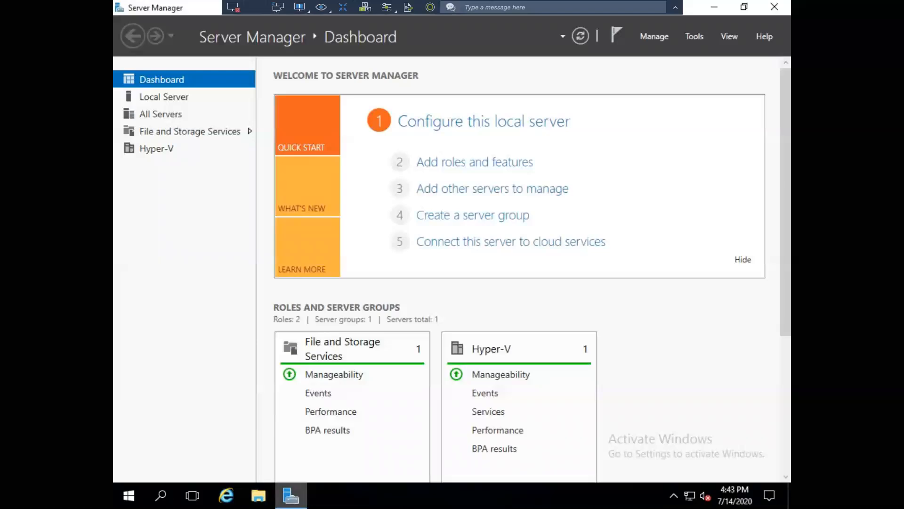
mouse_move(291, 496)
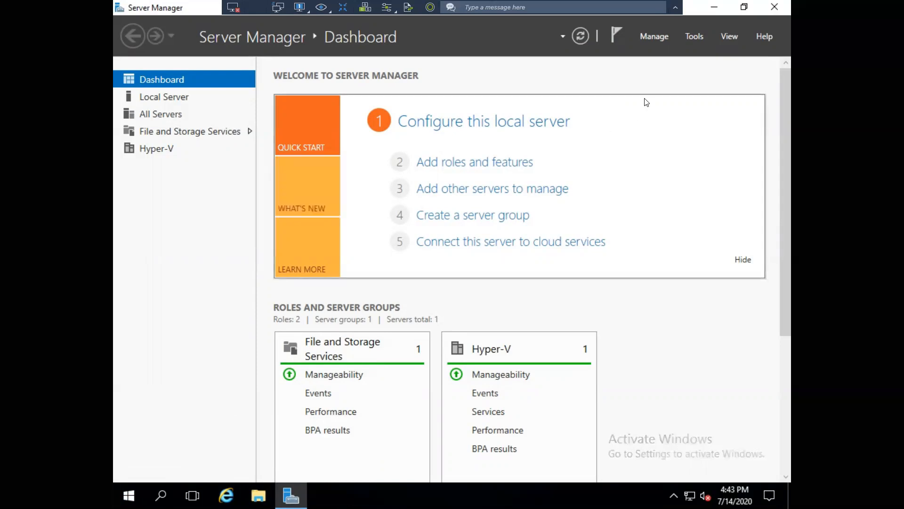
left_click(701, 35)
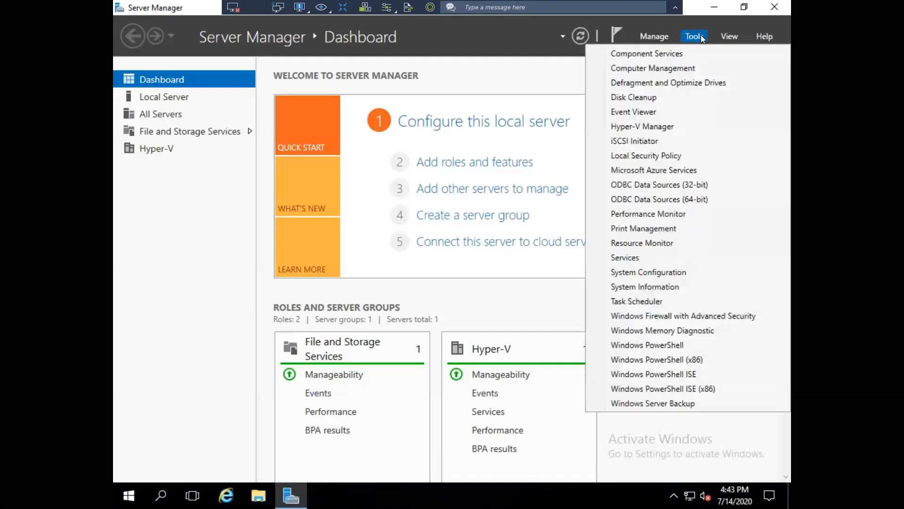
left_click(649, 127)
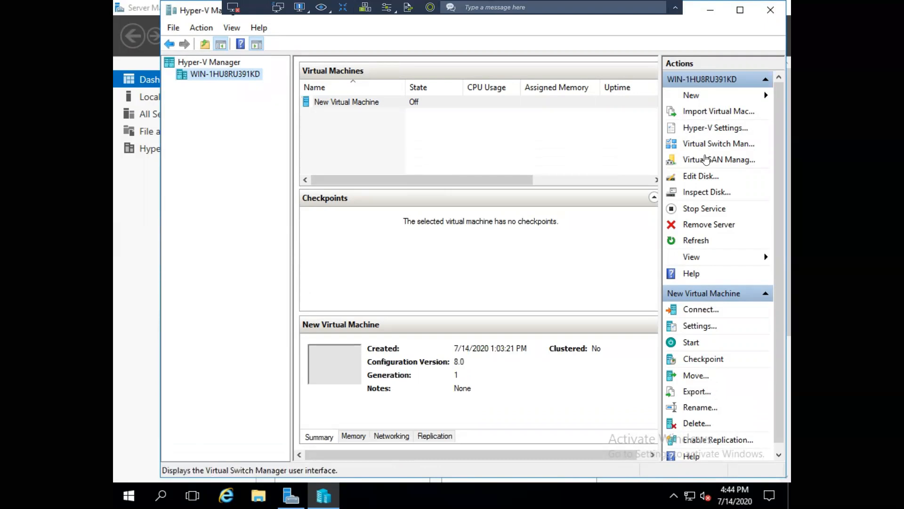
View the options for creating a new Hyper-V item and minimize both Hyper-V Manager and Server Manager
left_click(708, 98)
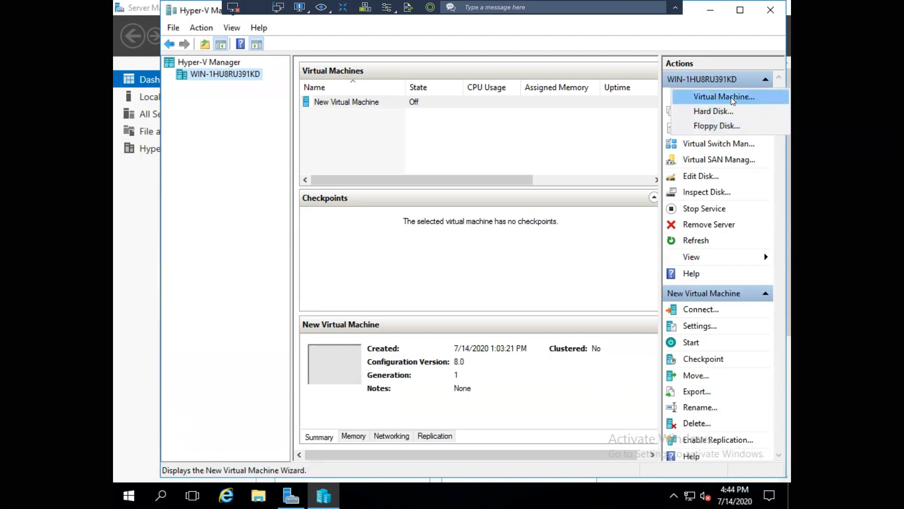
left_click(683, 41)
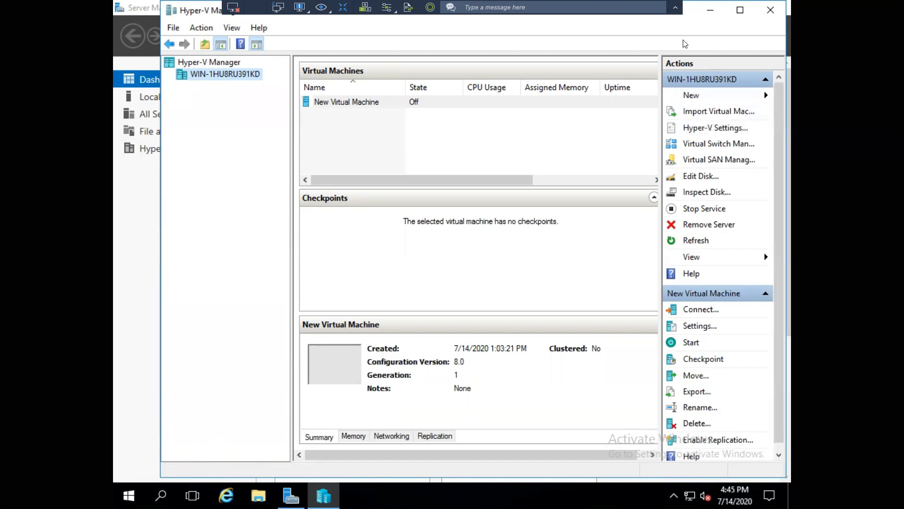
left_click(713, 12)
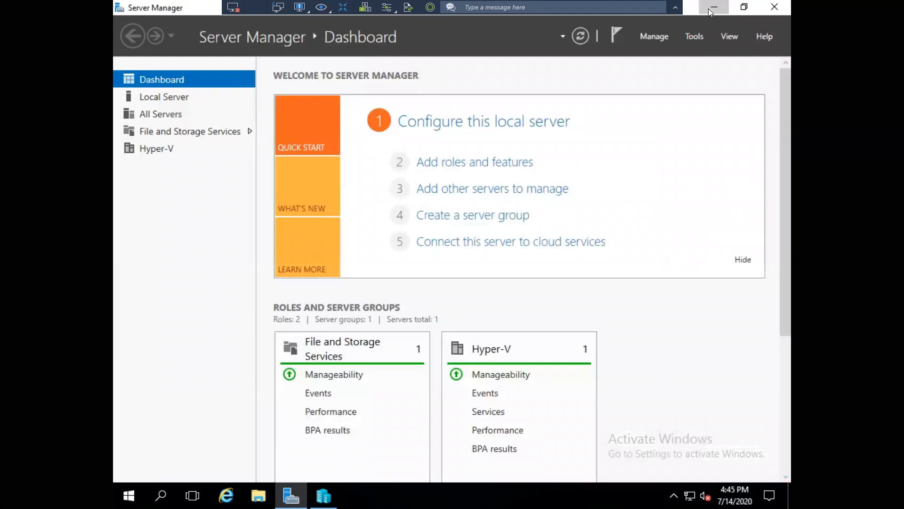
left_click(711, 8)
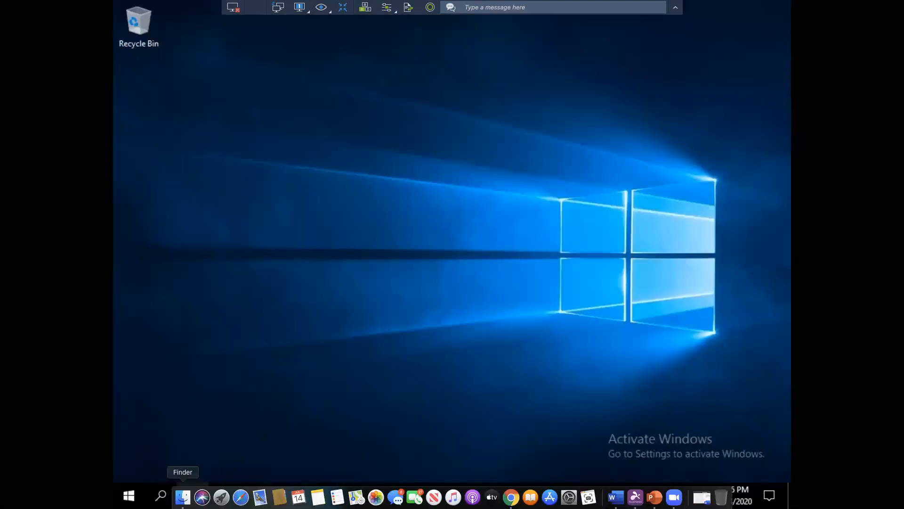
Open File Explorer on the remote server and browse through Downloads and Documents to the Network location
left_click(260, 488)
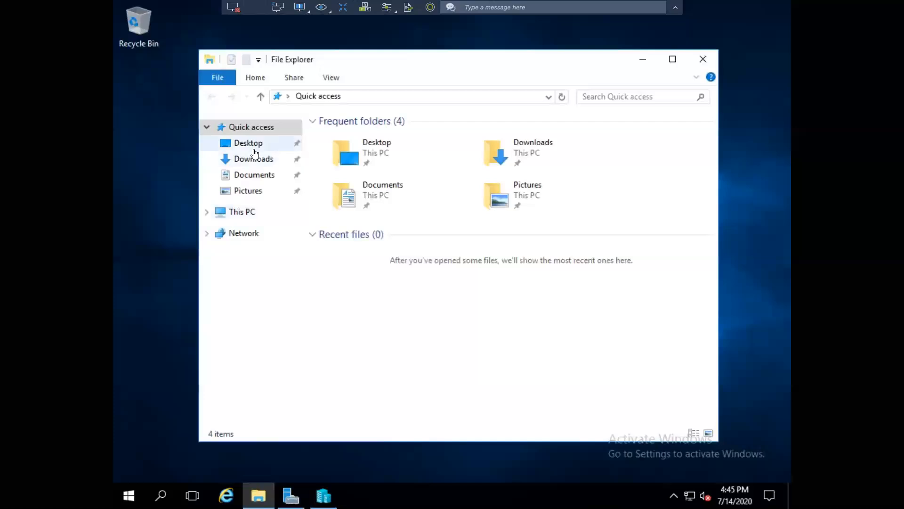
left_click(257, 163)
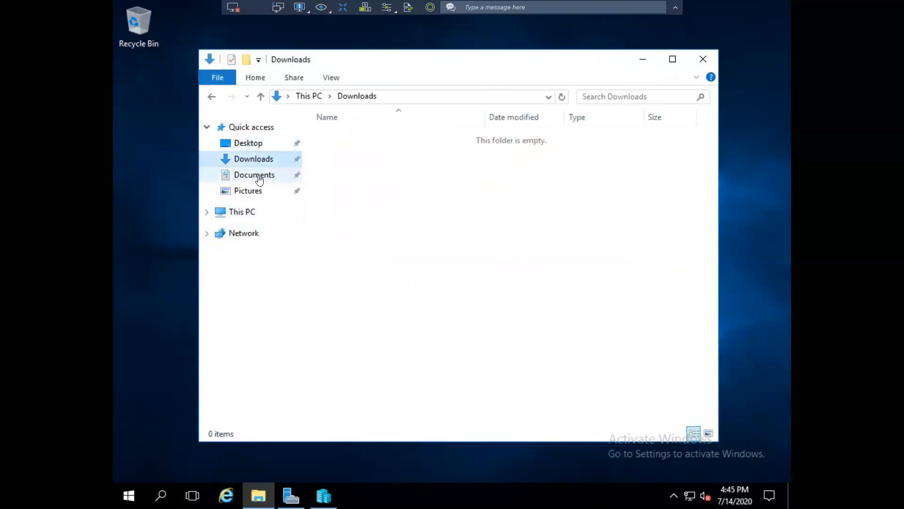
left_click(258, 178)
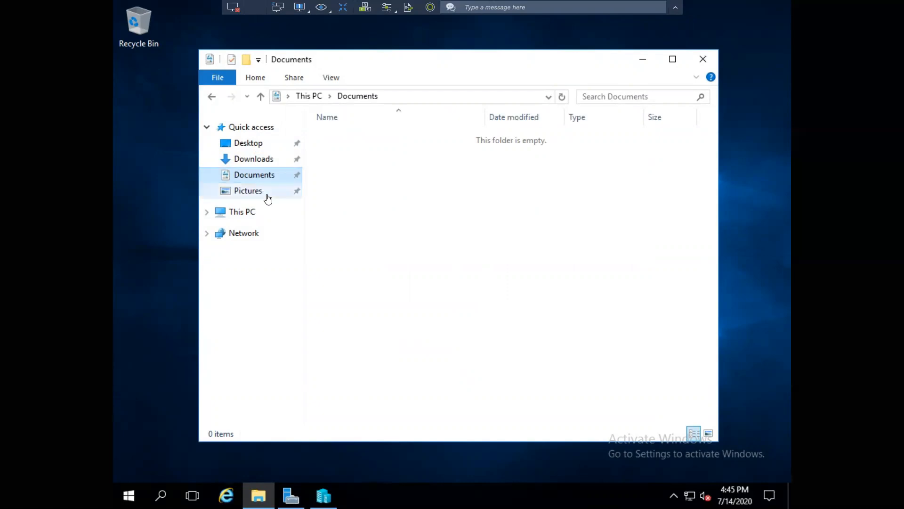
left_click(251, 237)
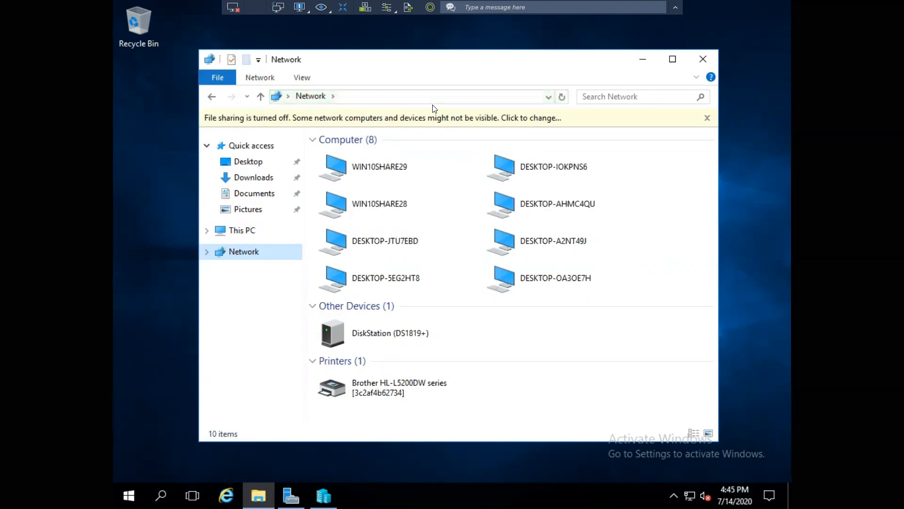
Go to the network path \\tccitcartman\cher\share in File Explorer
left_click(372, 97)
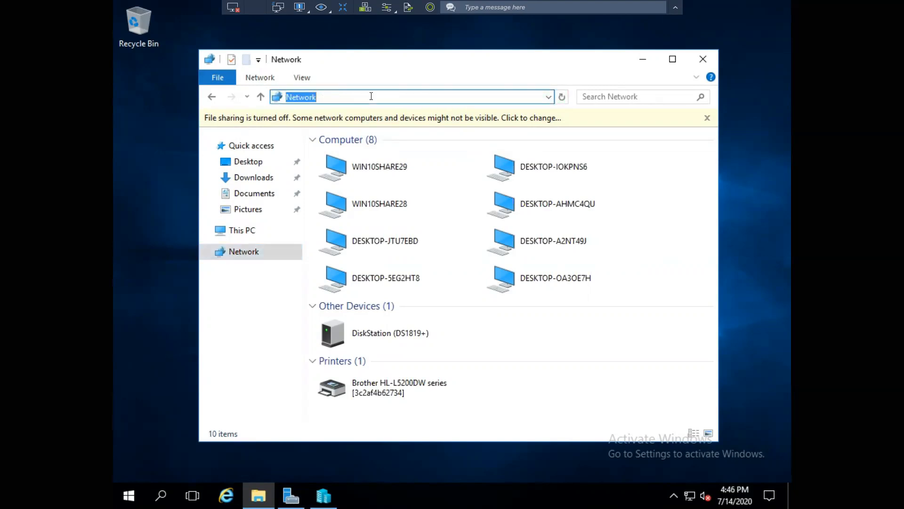
type("\\\\")
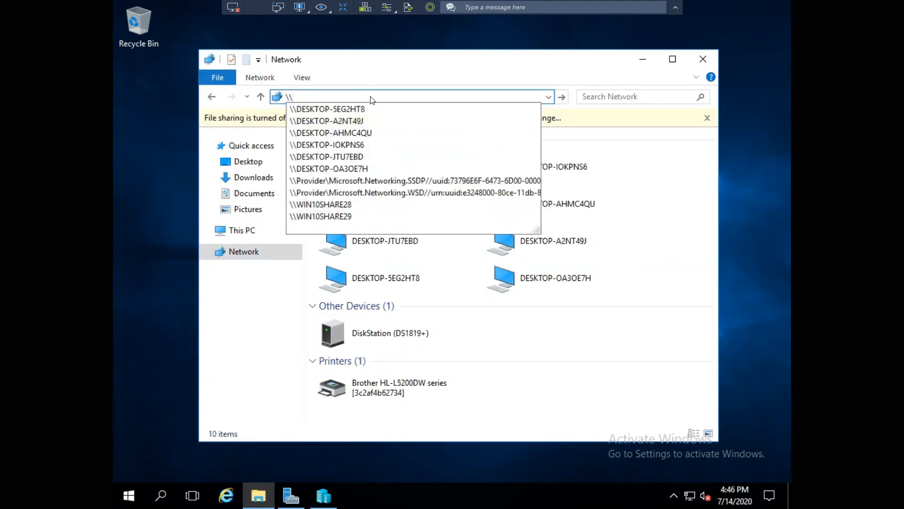
type("tccit")
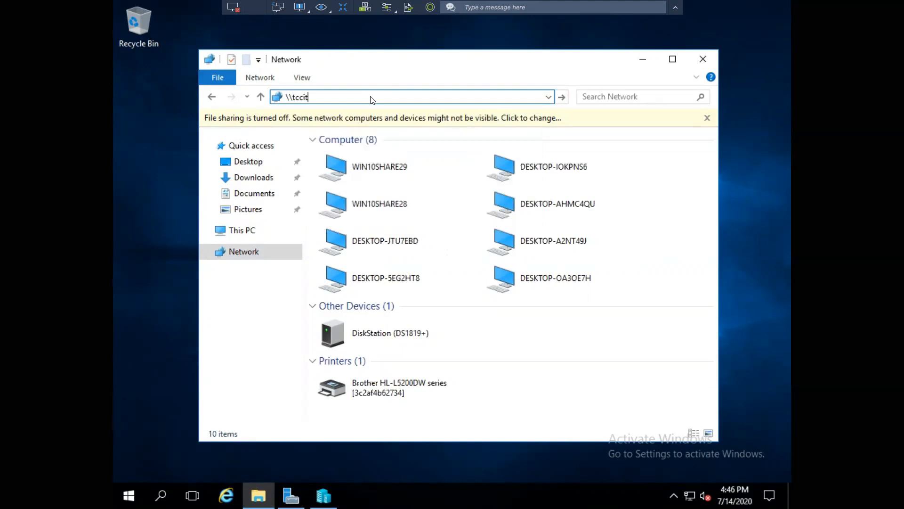
type("cartman\\cher\\share")
key("Return")
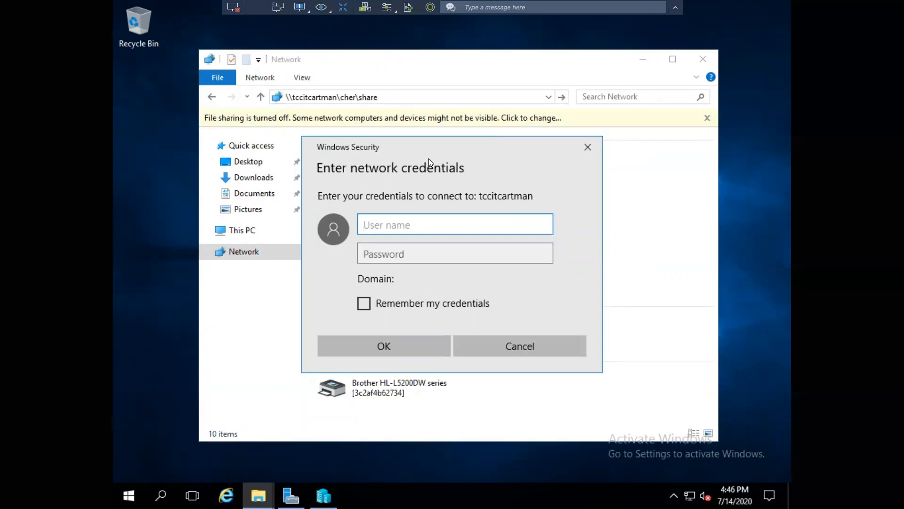
Sign in to the tccitcartman share with the user name student and the account password
type("student")
key("Tab")
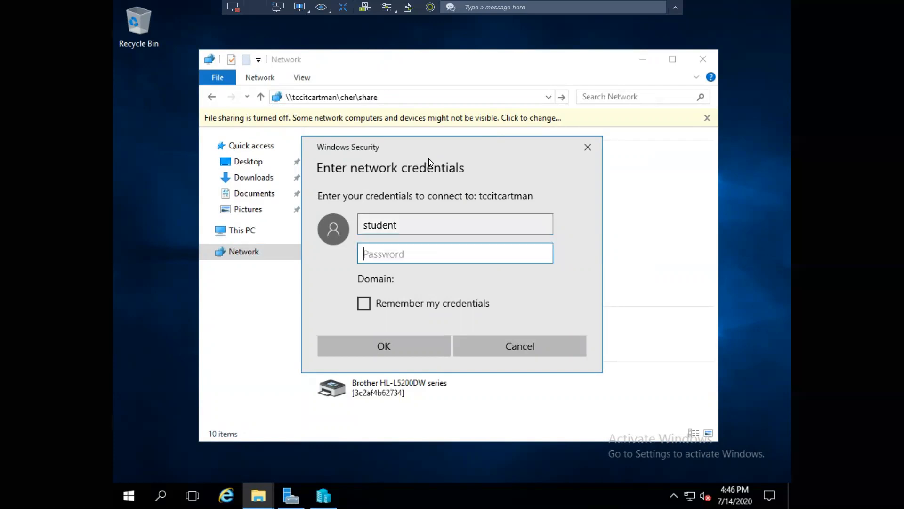
type("********")
key("Return")
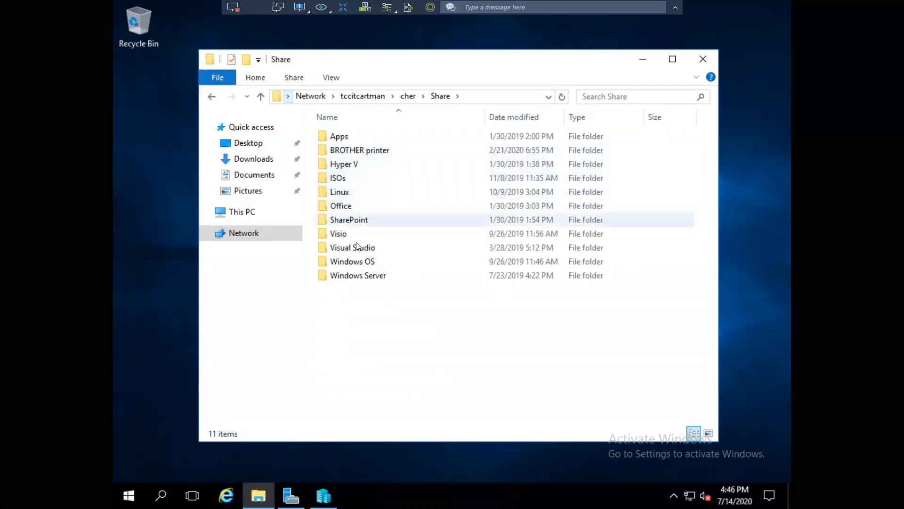
Open the 2016 folder inside Windows Server on the share and widen the Name column to show the full file names
left_click(364, 278)
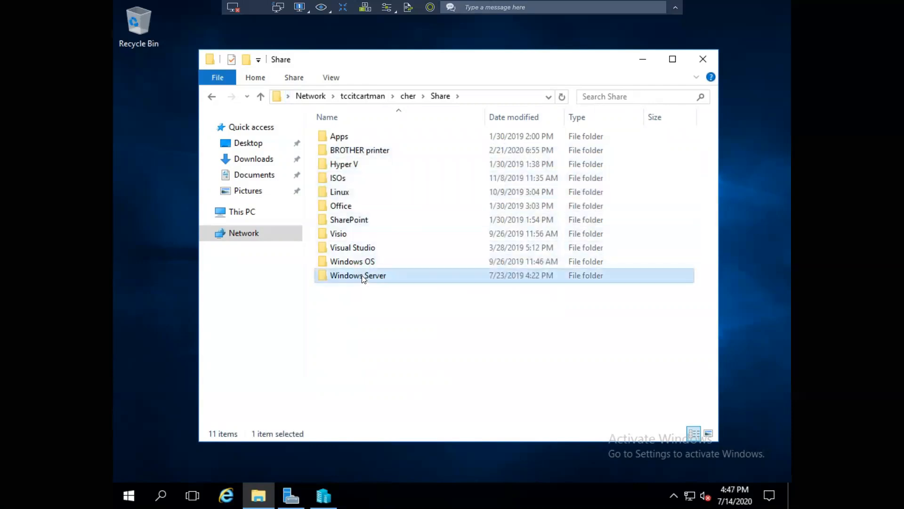
double_click(362, 275)
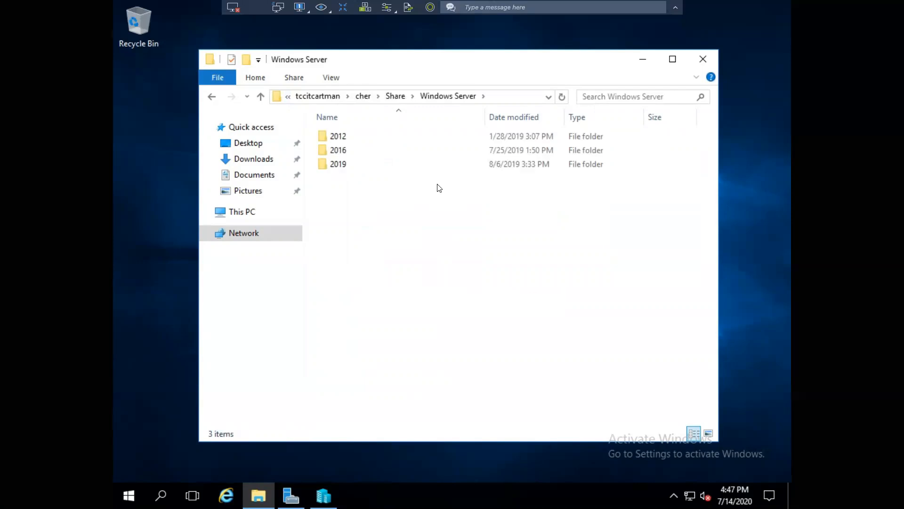
double_click(339, 151)
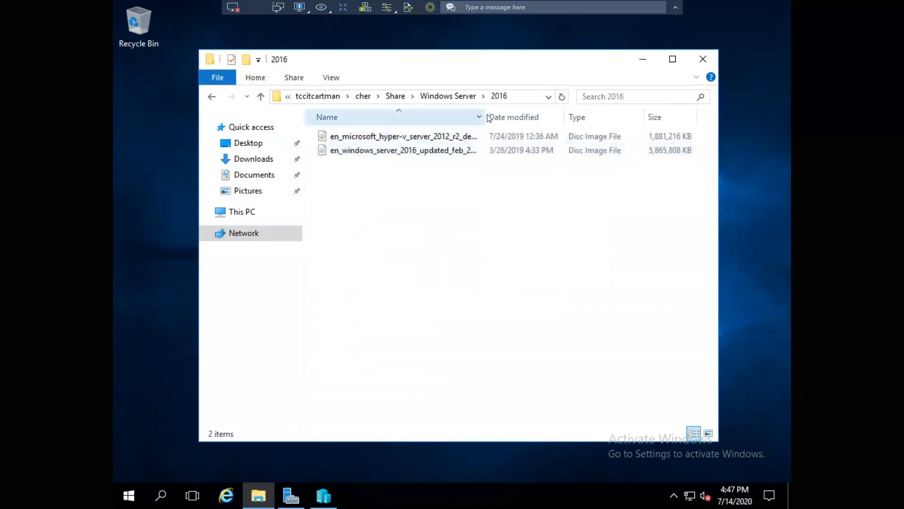
left_click_drag(517, 115, 582, 115)
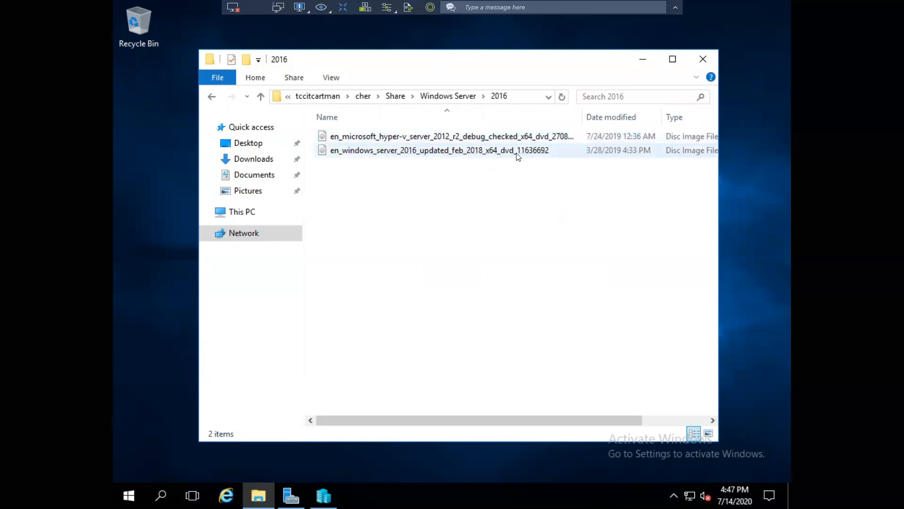
Copy the disc image en_windows_server_2016_updated_feb_2018_x64_dvd_11636692 from the share to the desktop and close File Explorer
left_click(414, 151)
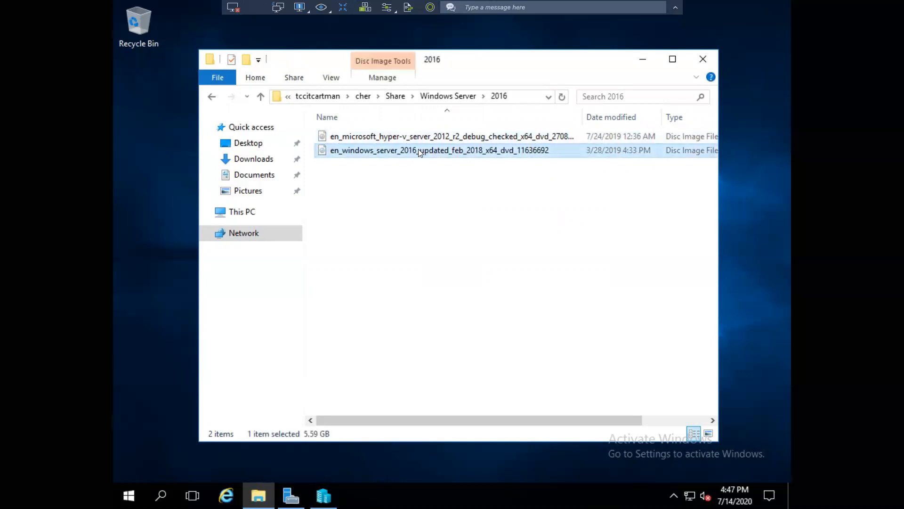
left_click_drag(419, 149, 163, 250)
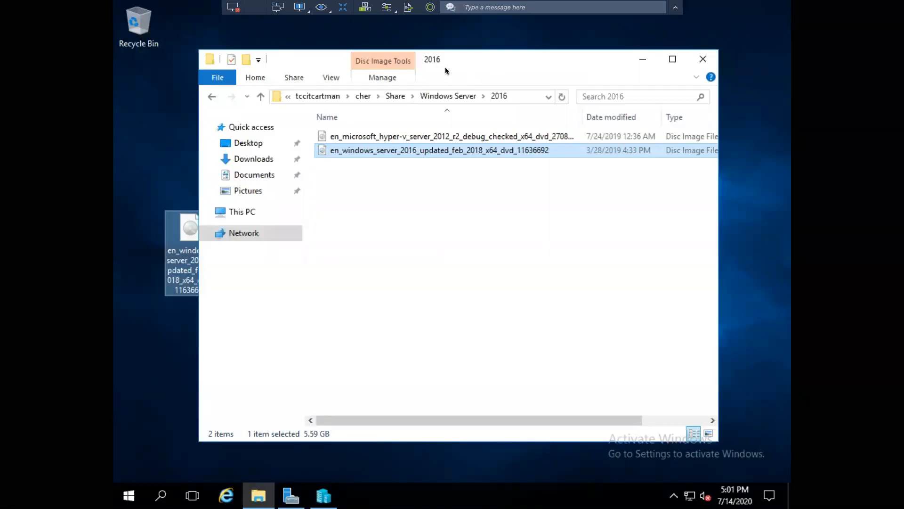
left_click_drag(499, 73, 524, 81)
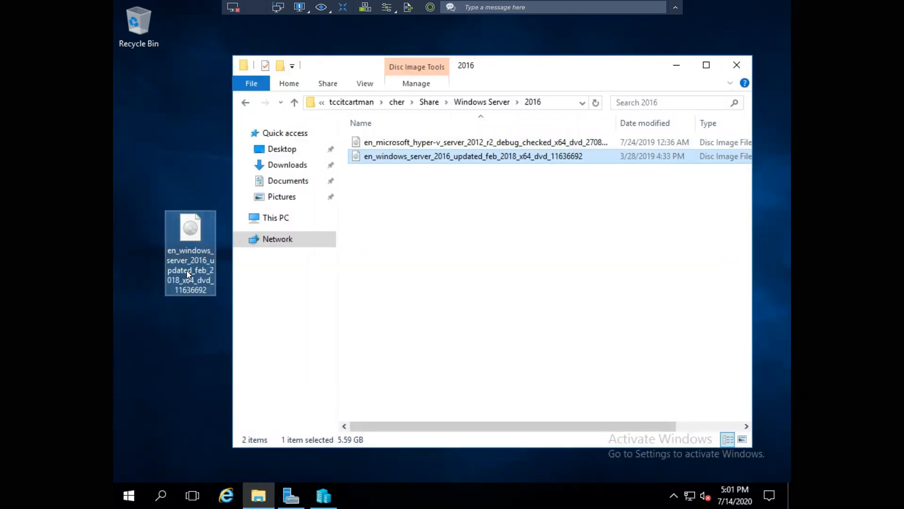
left_click(192, 308)
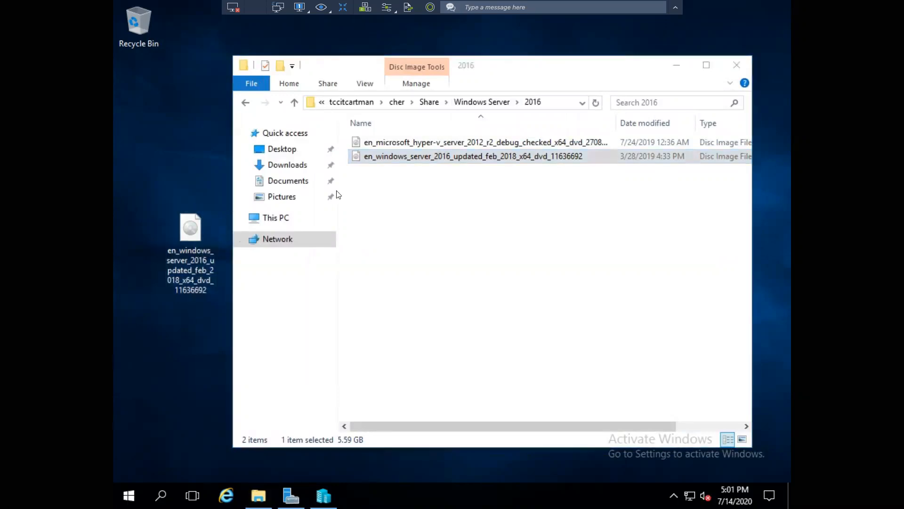
left_click(737, 66)
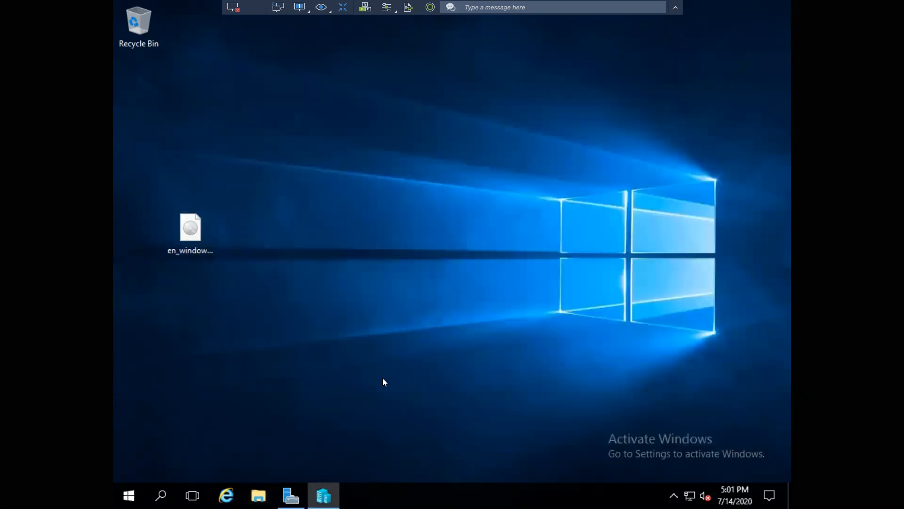
Begin a new virtual machine in Hyper-V Manager with the name gyefchijawd in the default location, keeping Generation 1
mouse_move(320, 493)
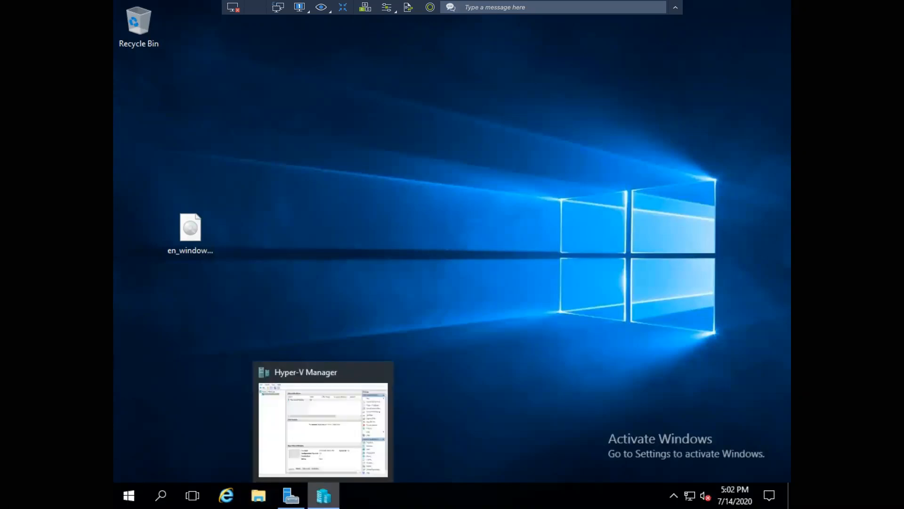
left_click(316, 443)
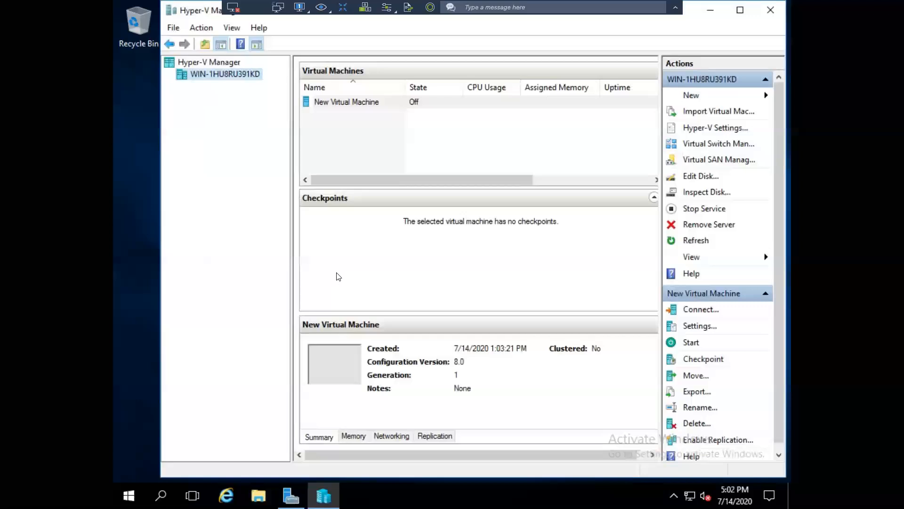
left_click(701, 96)
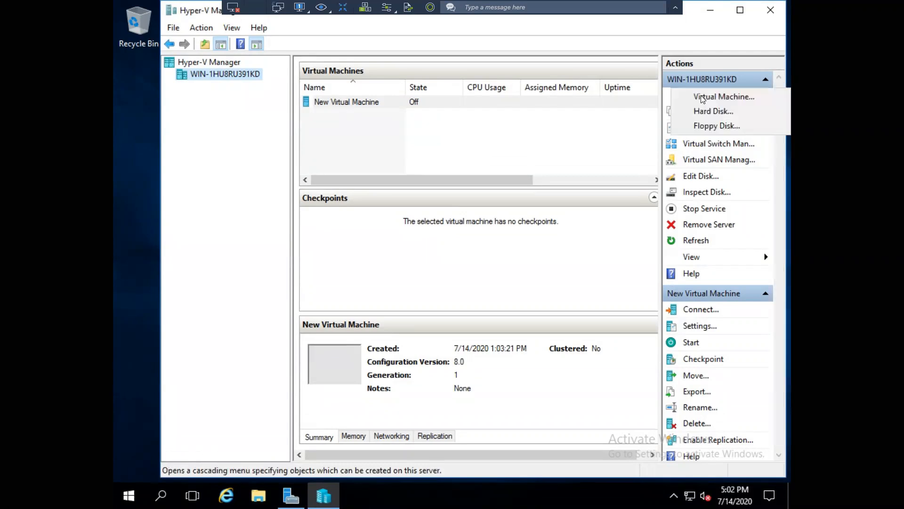
left_click(710, 98)
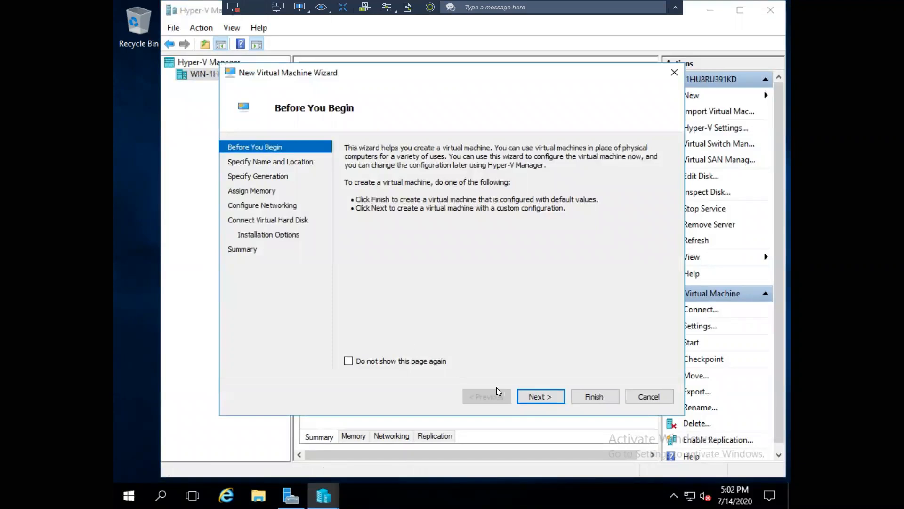
left_click(532, 397)
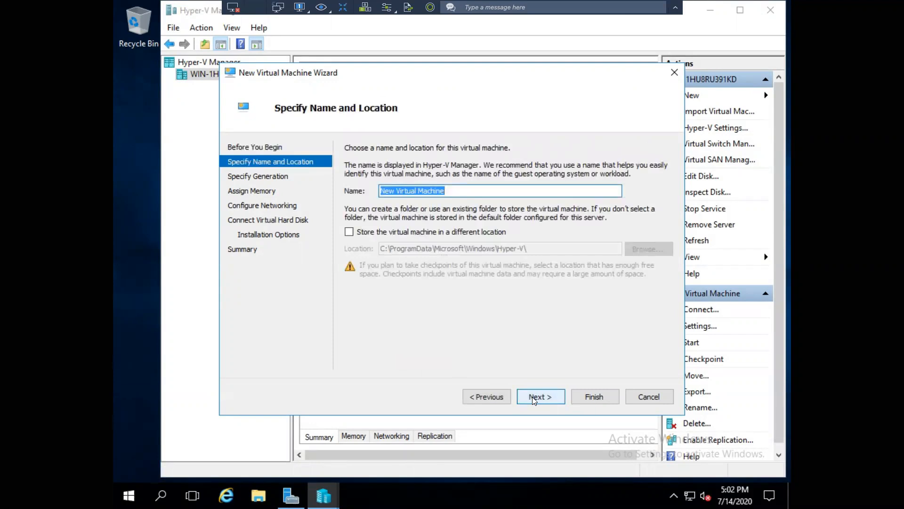
type("gyefchijawd")
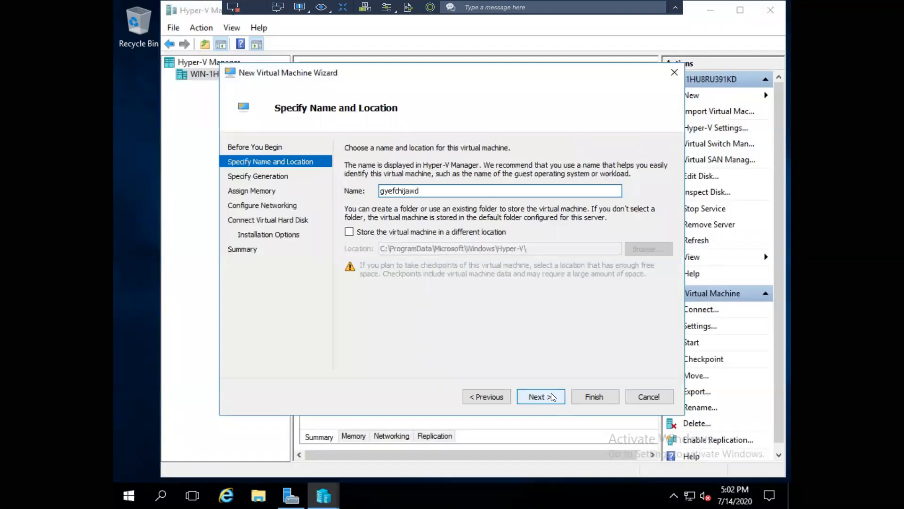
left_click(551, 392)
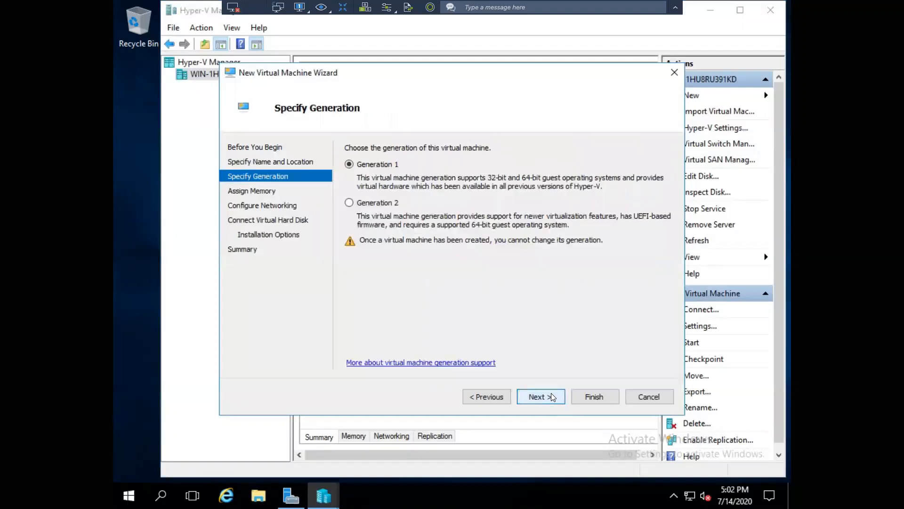
left_click(551, 392)
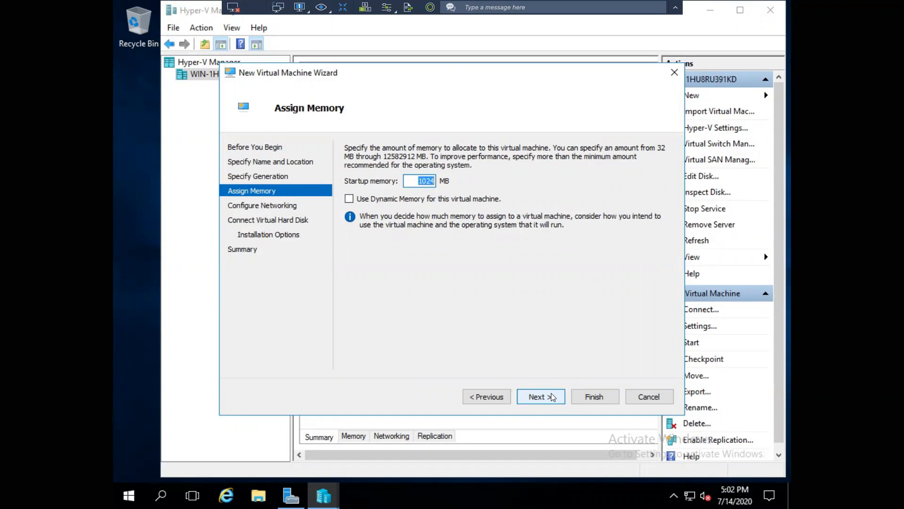
Assign 2048 MB of startup memory to the virtual machine and enable Dynamic Memory
type("2048")
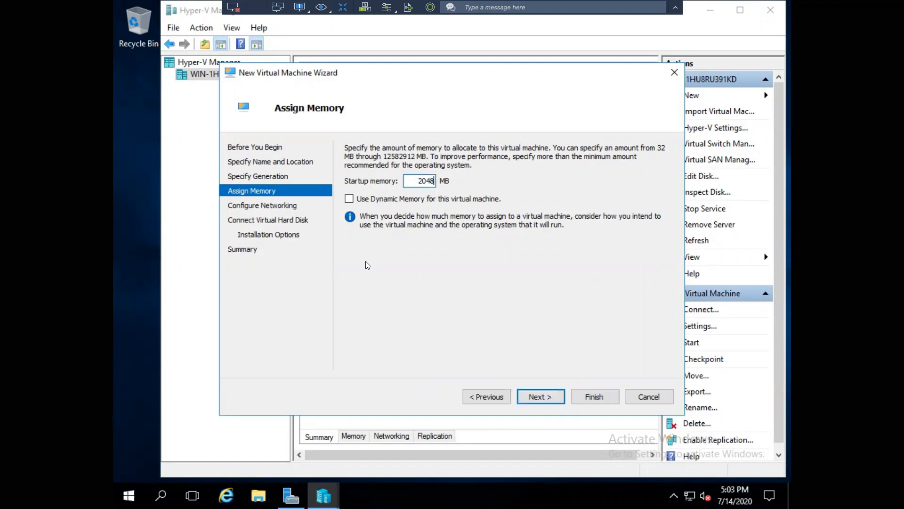
left_click(349, 198)
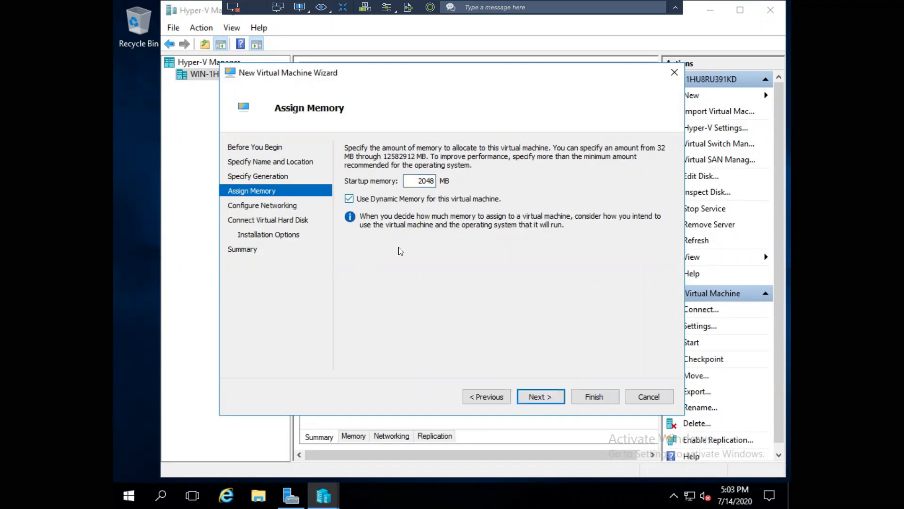
left_click(542, 399)
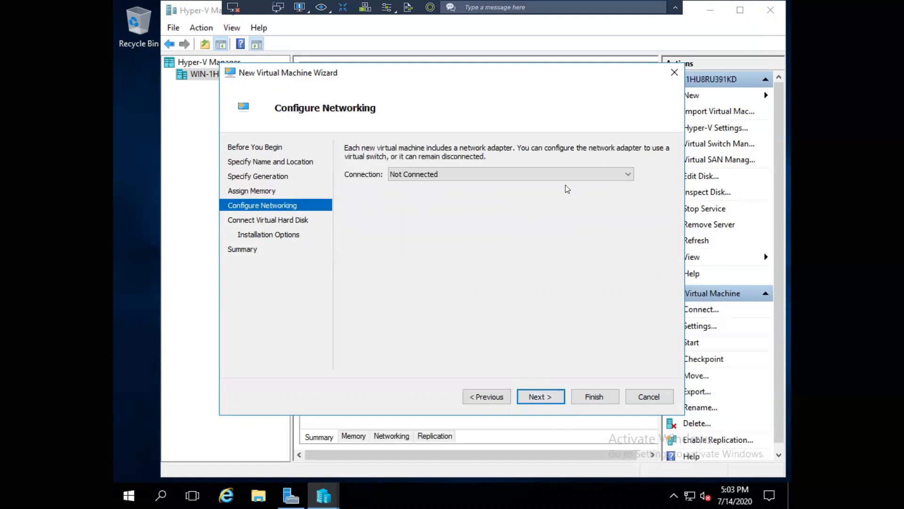
Connect the virtual machine's network adapter to New Virtual Switch and accept the default 127 GB virtual hard disk
left_click(532, 173)
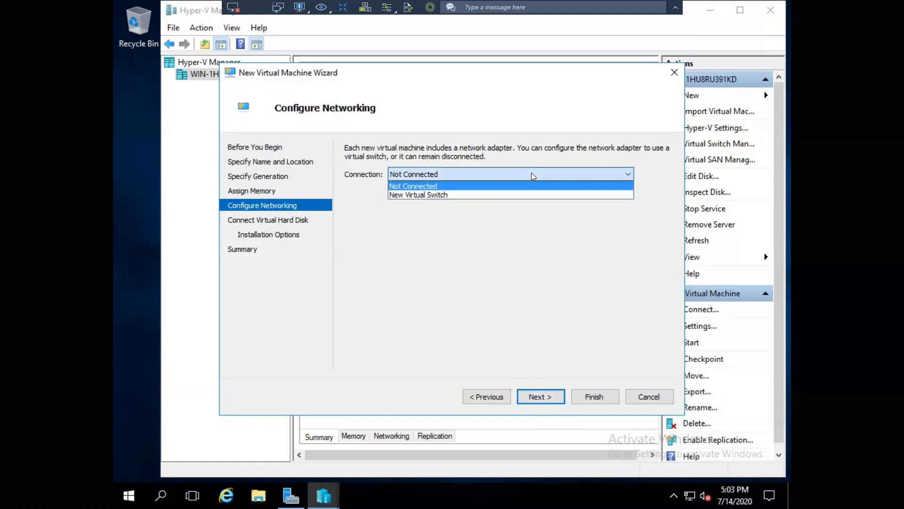
left_click(518, 195)
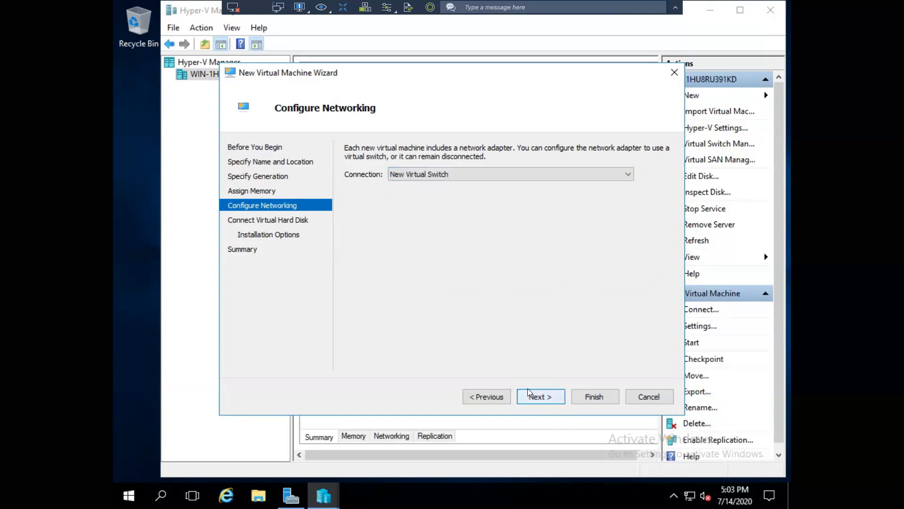
left_click(541, 397)
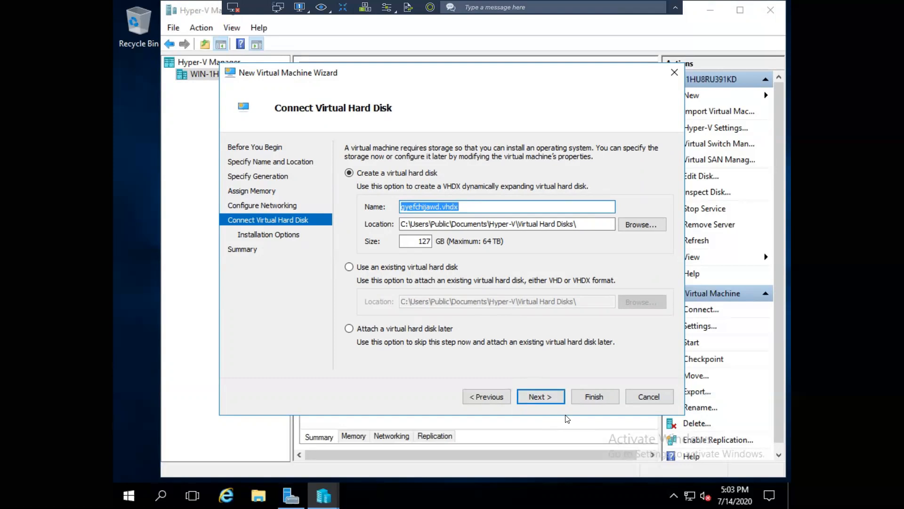
left_click(543, 399)
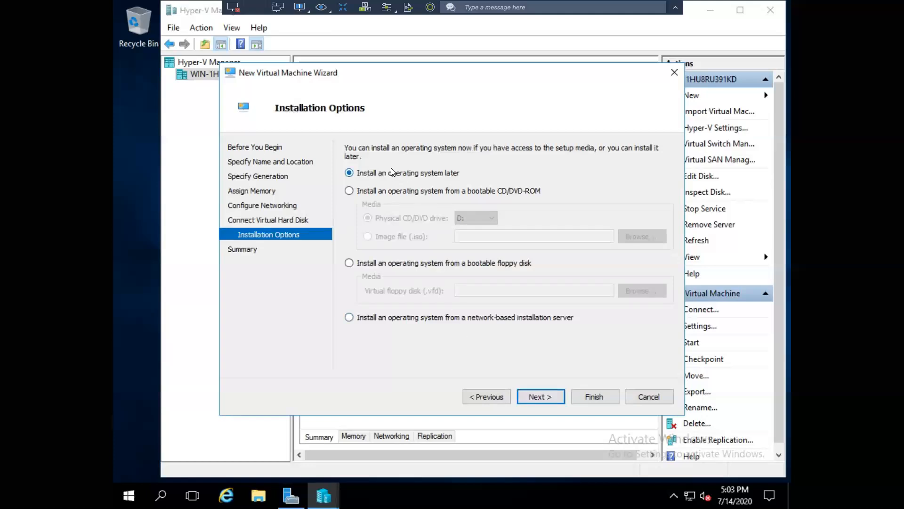
Set the operating system to install from the Windows Server 2016 ISO image on the desktop and finish creating the virtual machine
left_click(348, 191)
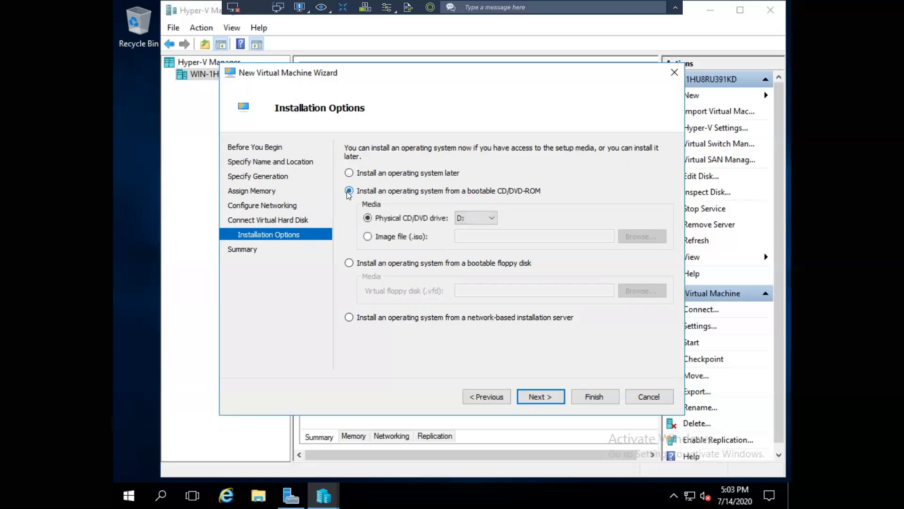
left_click(369, 237)
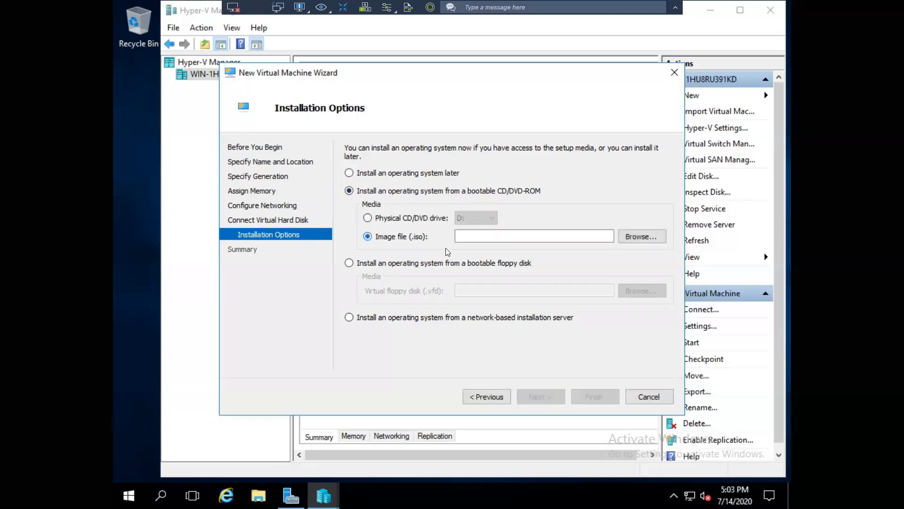
left_click(638, 238)
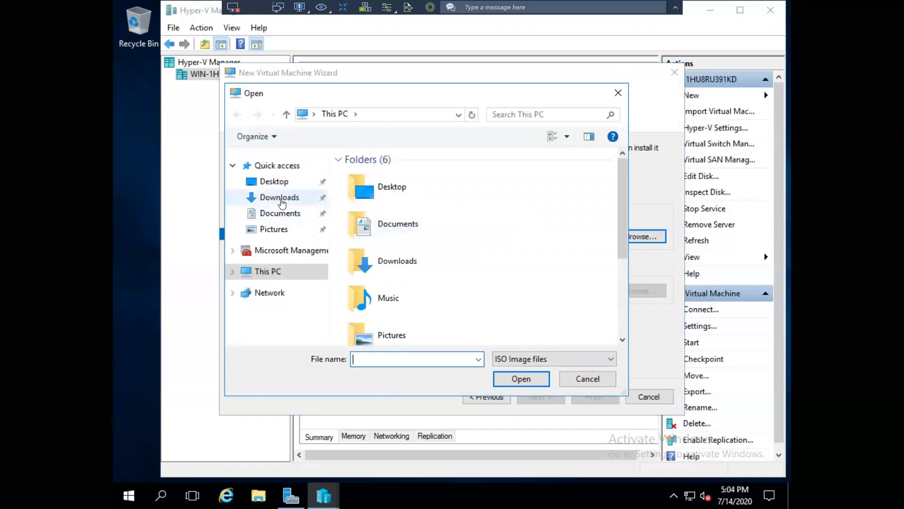
left_click(274, 182)
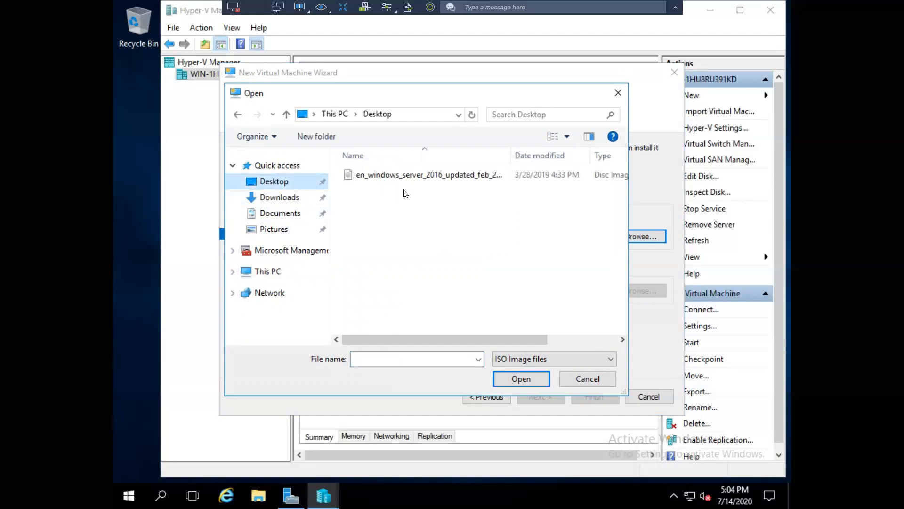
left_click(409, 177)
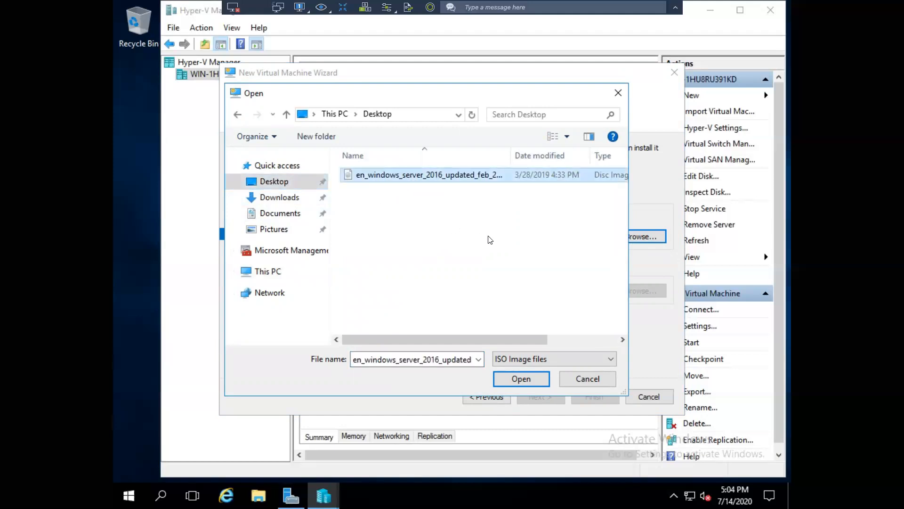
left_click(521, 380)
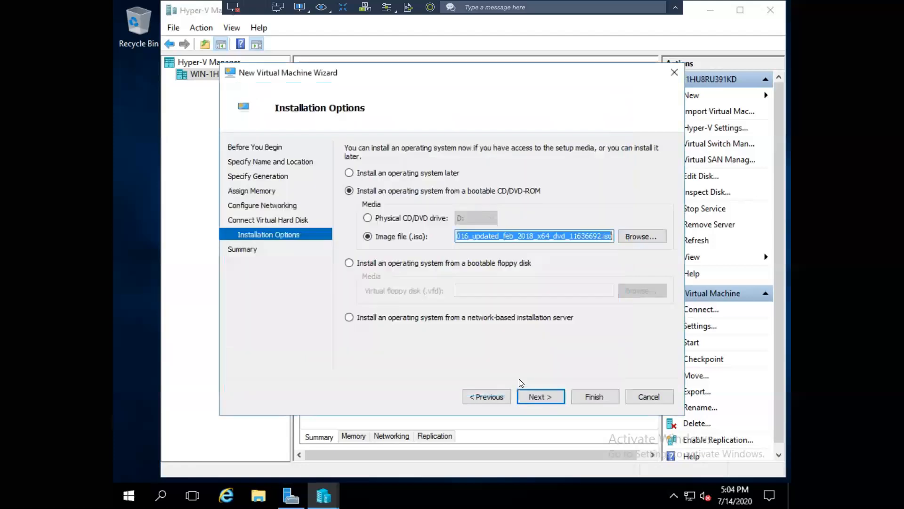
left_click(545, 396)
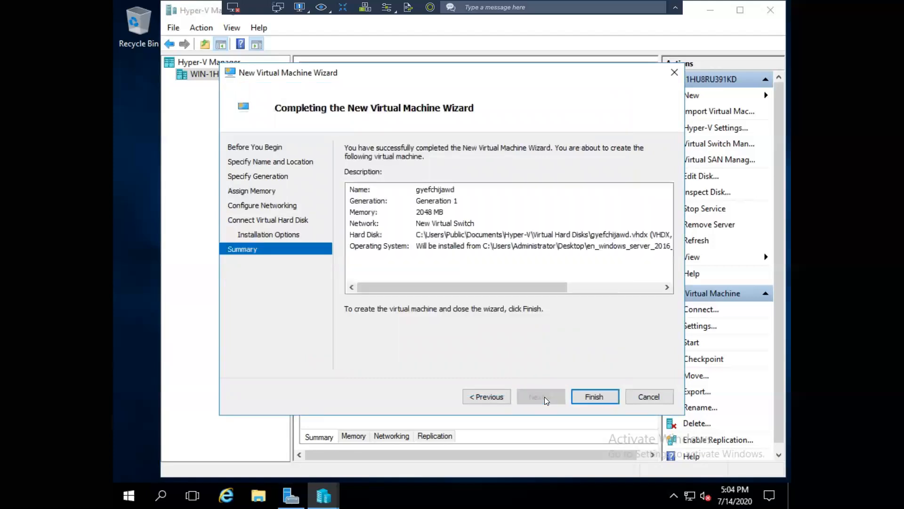
left_click(594, 396)
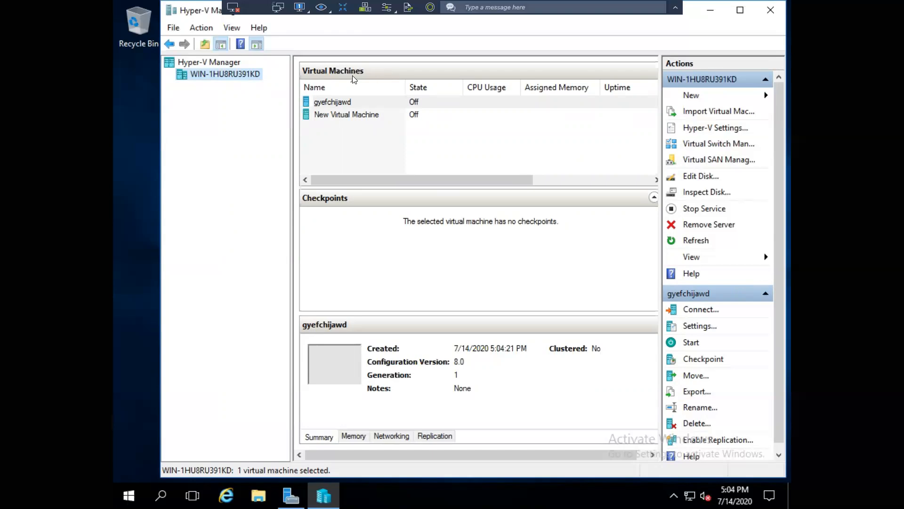
Connect to the gyefchijawd virtual machine and start it
left_click(354, 87)
left_click(332, 103)
double_click(331, 100)
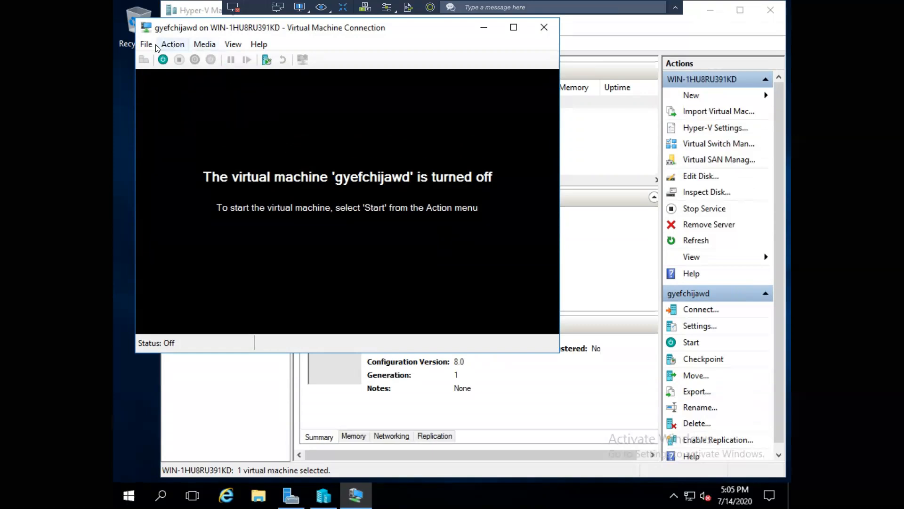
left_click(174, 46)
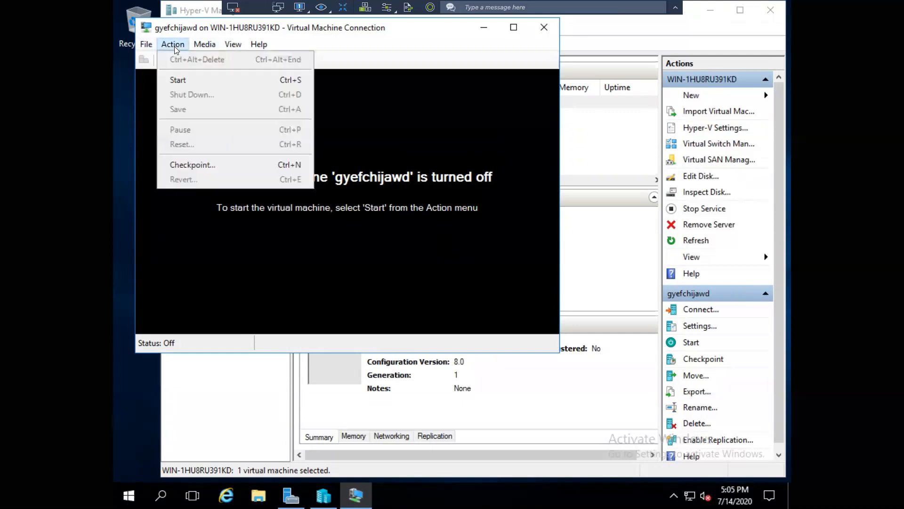
left_click(189, 81)
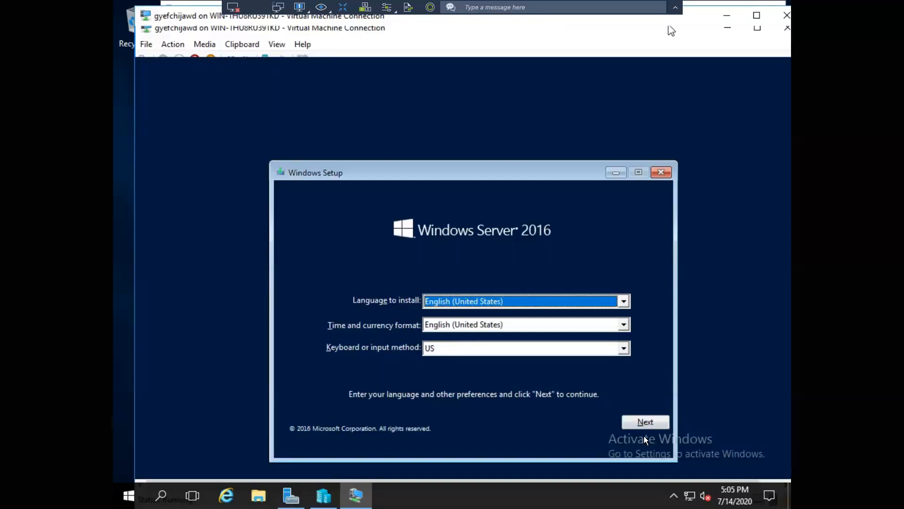
Start the Windows Server 2016 installation with English (United States) and US keyboard settings, skipping the product key
left_click(648, 423)
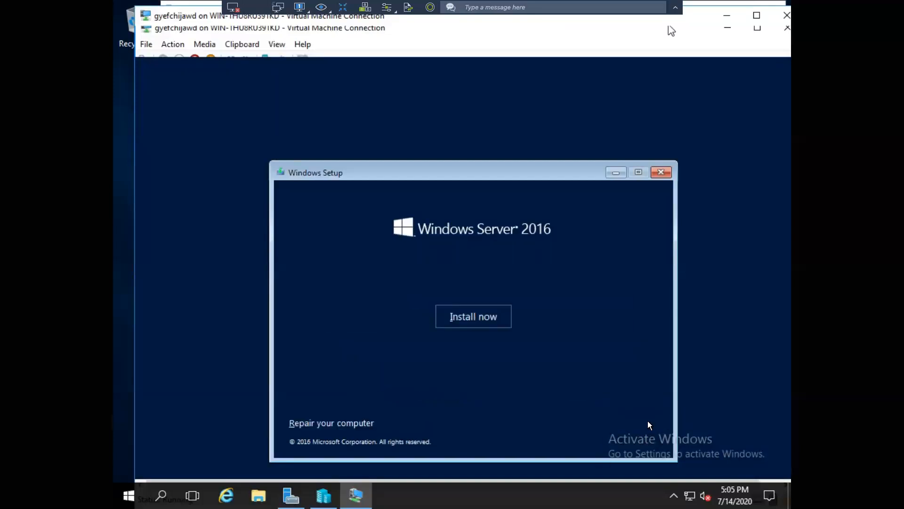
left_click(477, 315)
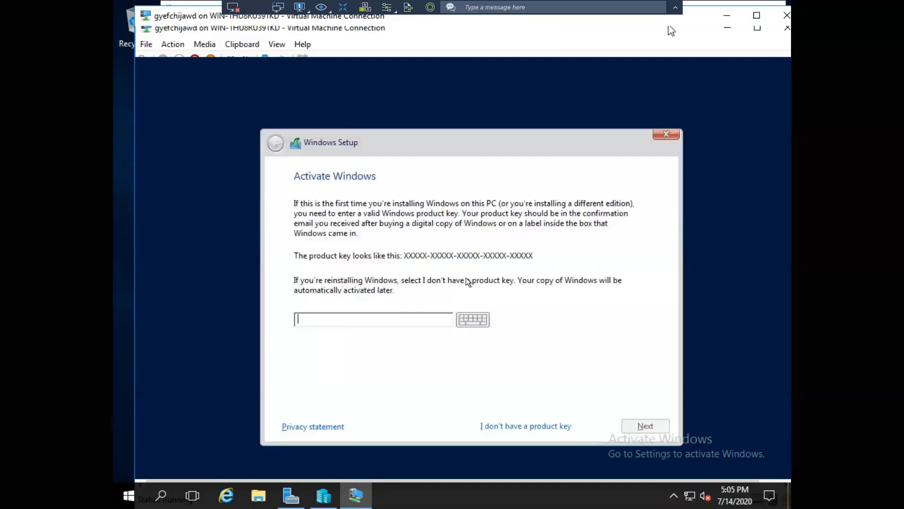
left_click(525, 423)
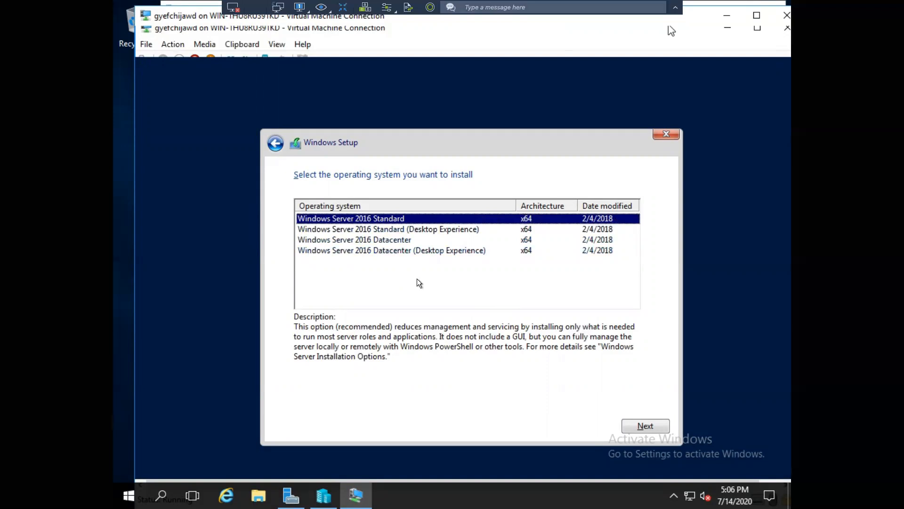
Choose the Windows Server 2016 Datacenter (Desktop Experience) edition and accept the license terms
left_click(418, 253)
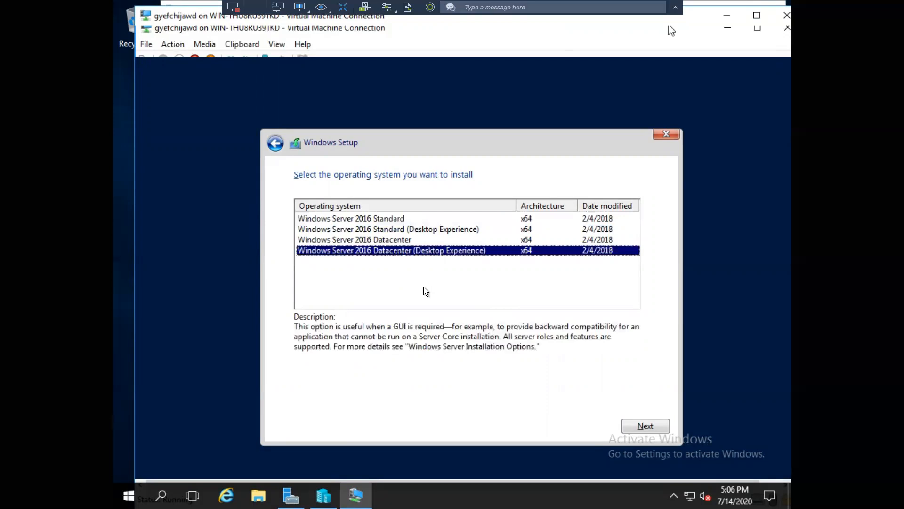
left_click(651, 426)
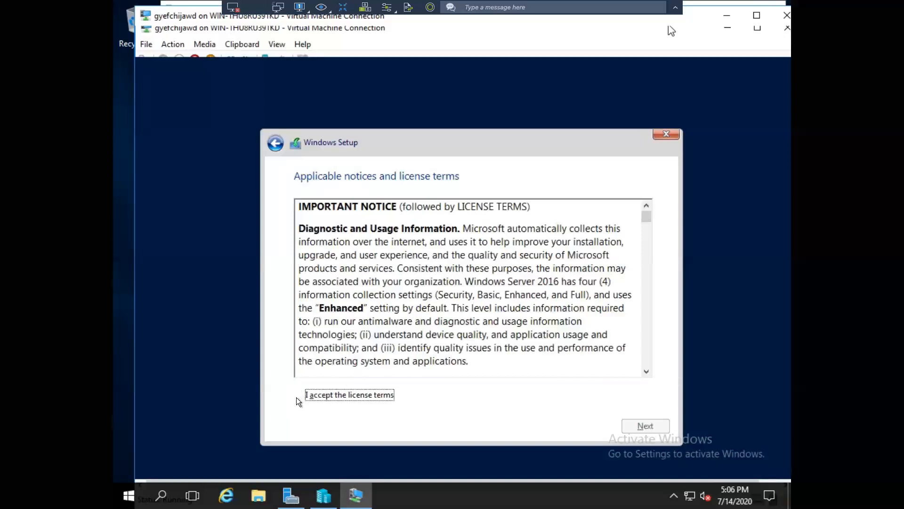
left_click(296, 395)
left_click(646, 426)
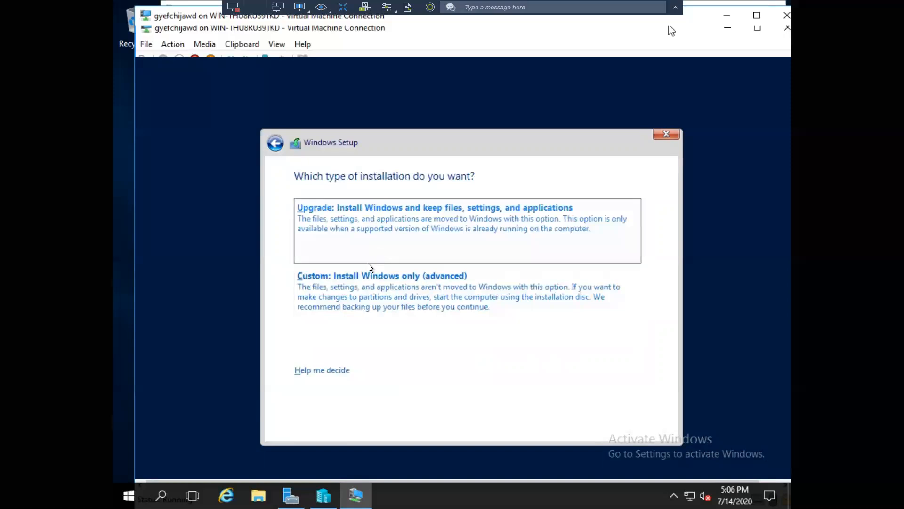
Choose the custom installation, create a 130048 MB partition from Drive 0's unallocated space, and install Windows on the primary partition
left_click(368, 299)
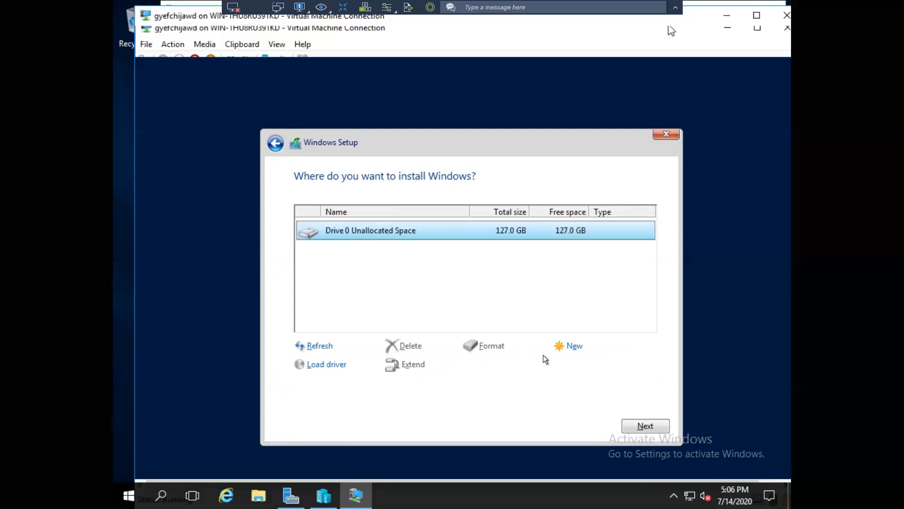
left_click(575, 347)
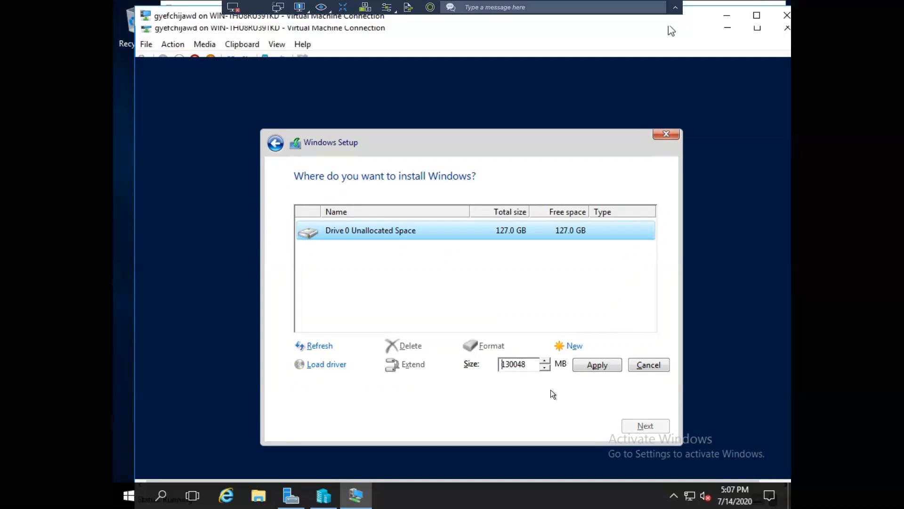
left_click(606, 366)
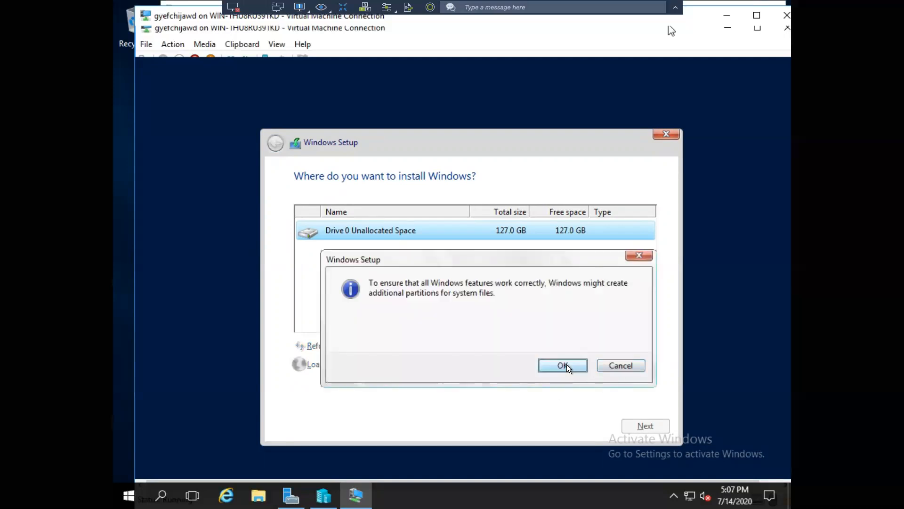
left_click(566, 364)
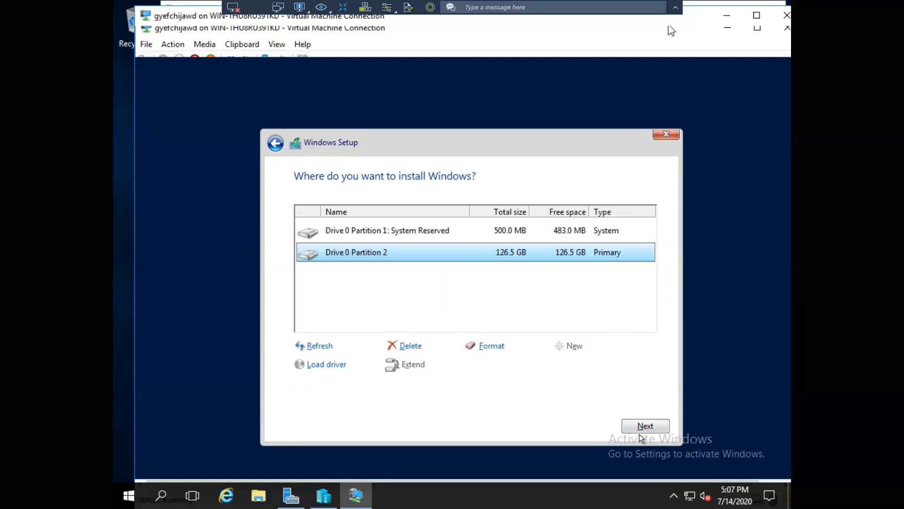
left_click(658, 427)
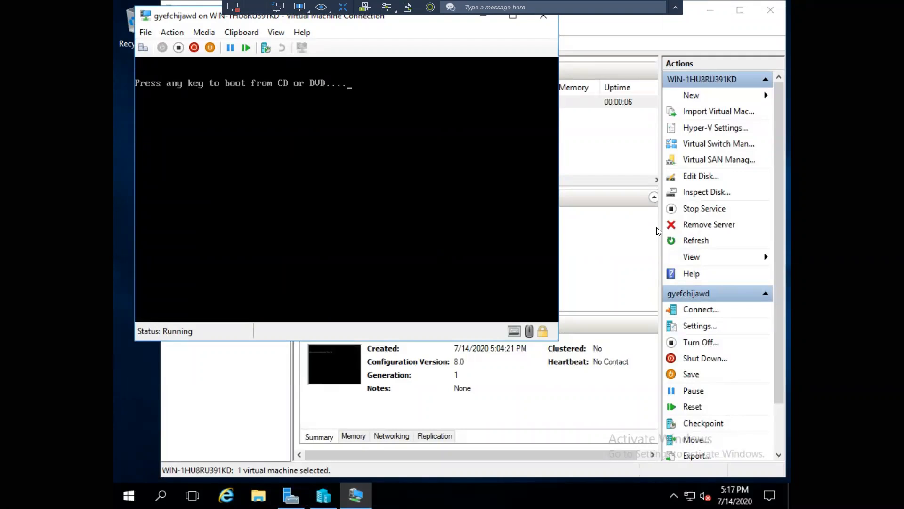
key("Return")
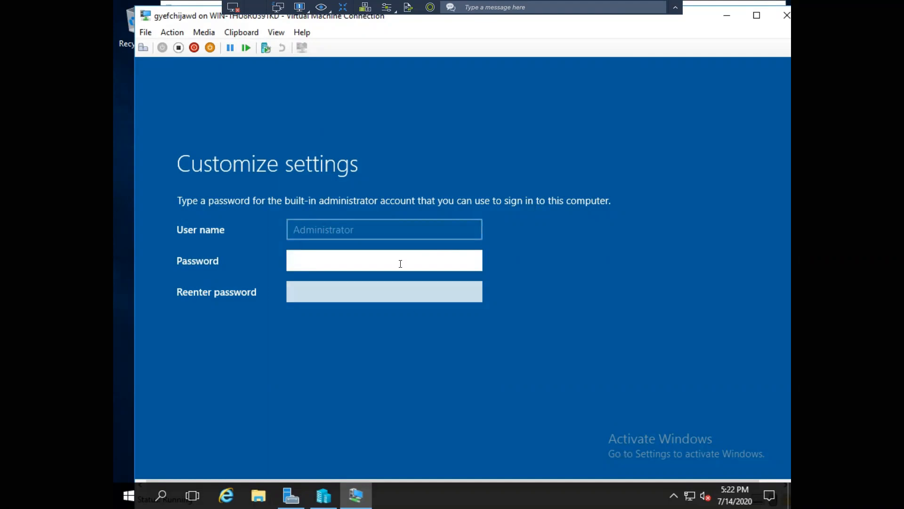
Enter and re-enter the password for the built-in Administrator account and finish customizing the settings
type("••••••••")
key("BackSpace")
key("BackSpace")
key("BackSpace")
key("BackSpace")
key("BackSpace")
key("BackSpace")
key("BackSpace")
key("BackSpace")
type("•••••••••")
key("Tab")
type("•••••••••")
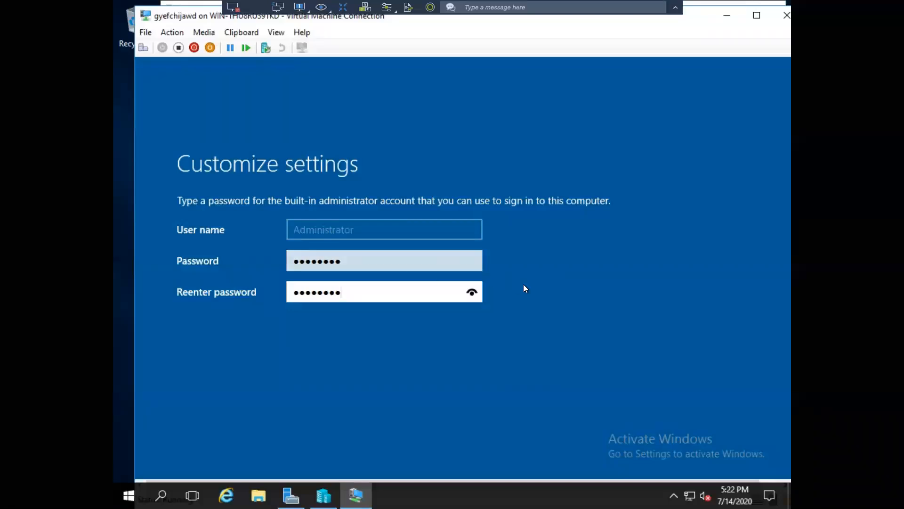
key("Return")
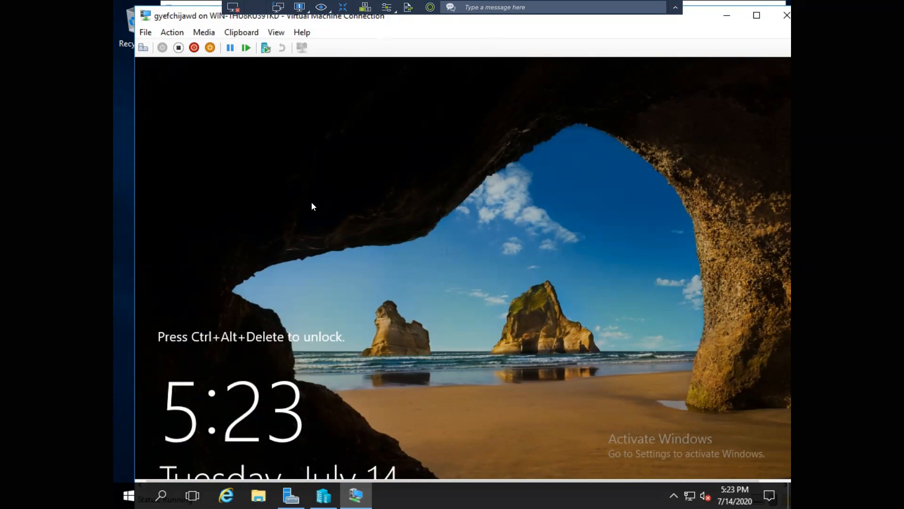
Unlock the virtual machine and sign in as Administrator with the account password
left_click(141, 47)
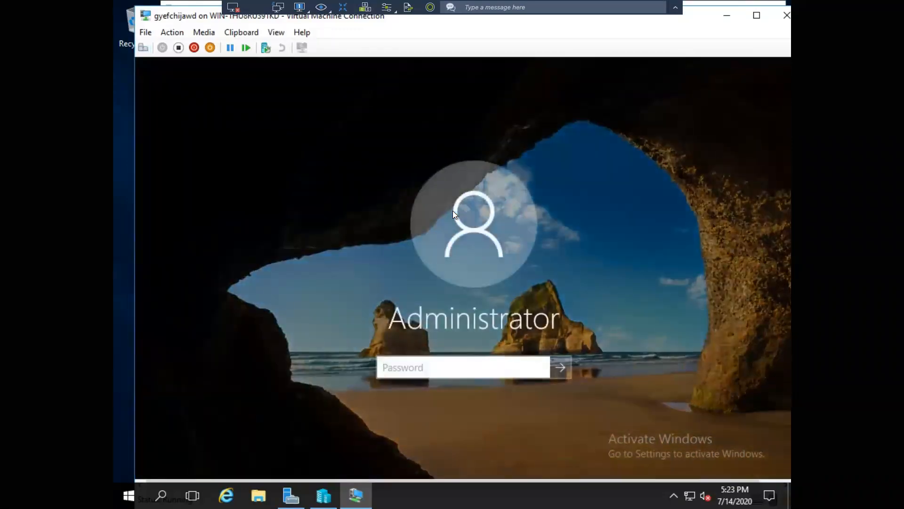
type("********")
key("Return")
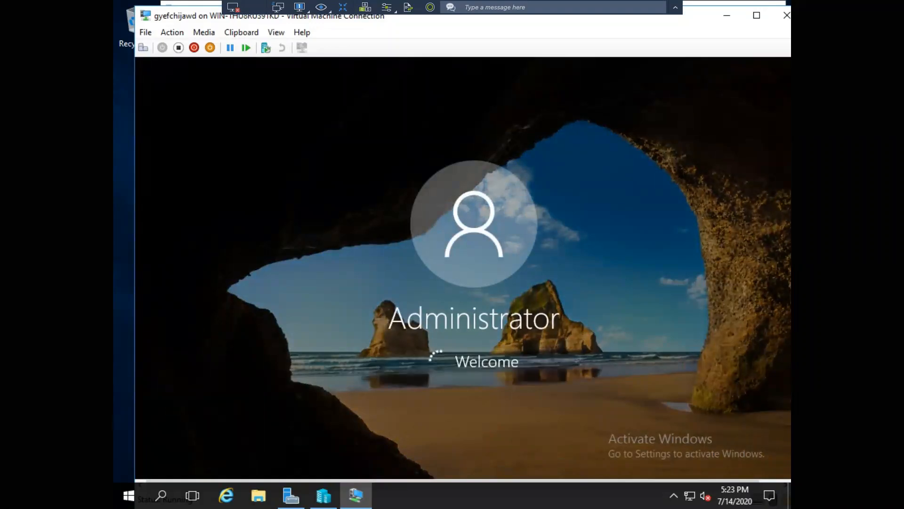